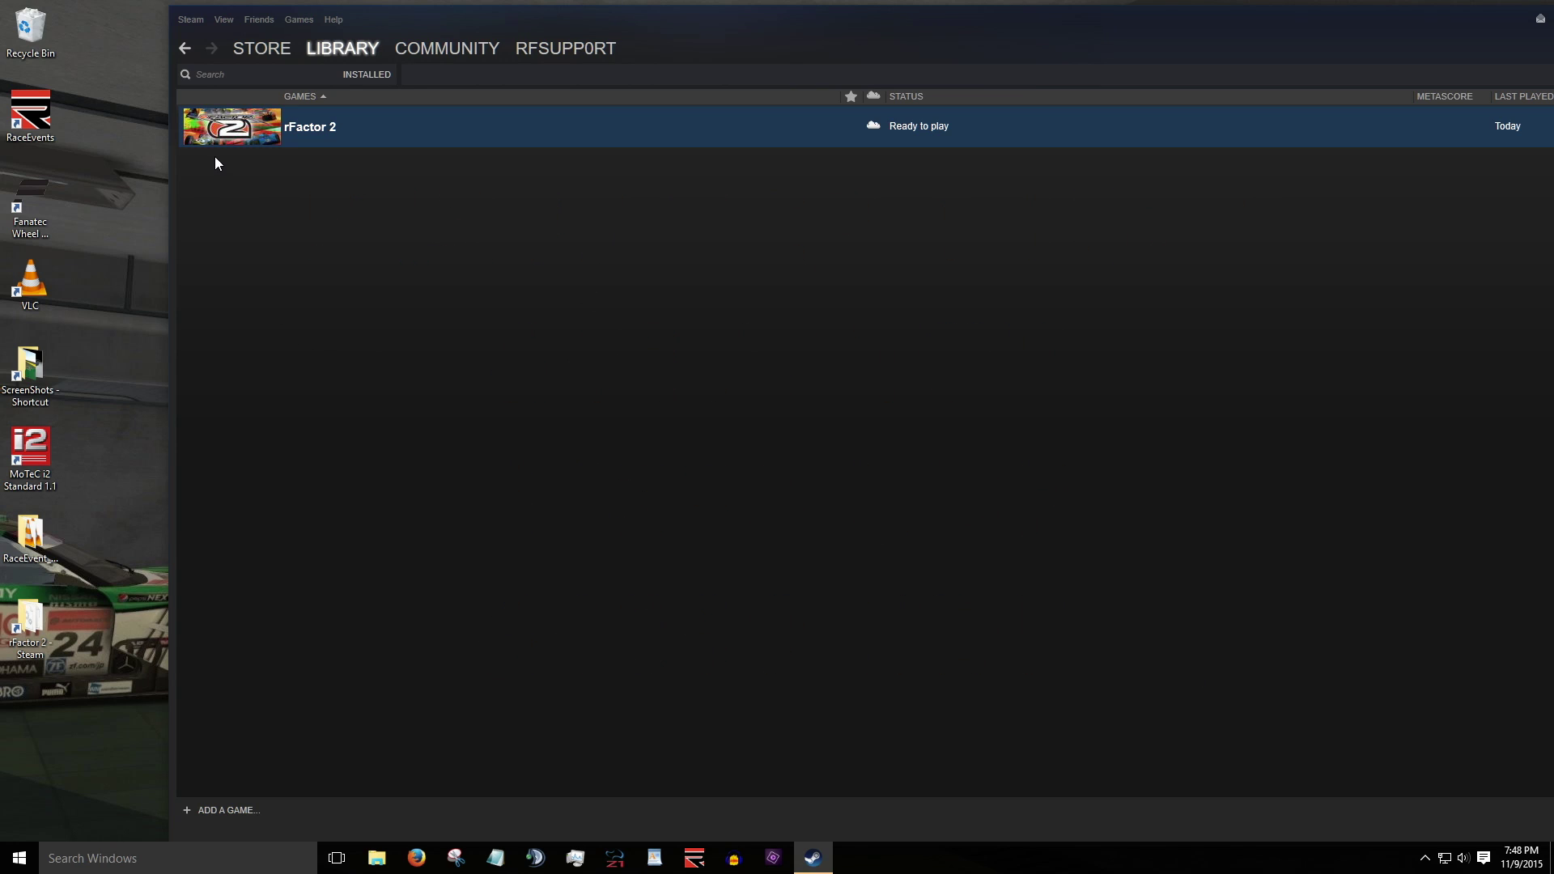
Launch the rFactor 2 dedicated server setup and load the RaceEvent Trackday Series v1.0 game database up to the vehicle filters.
double_click(227, 133)
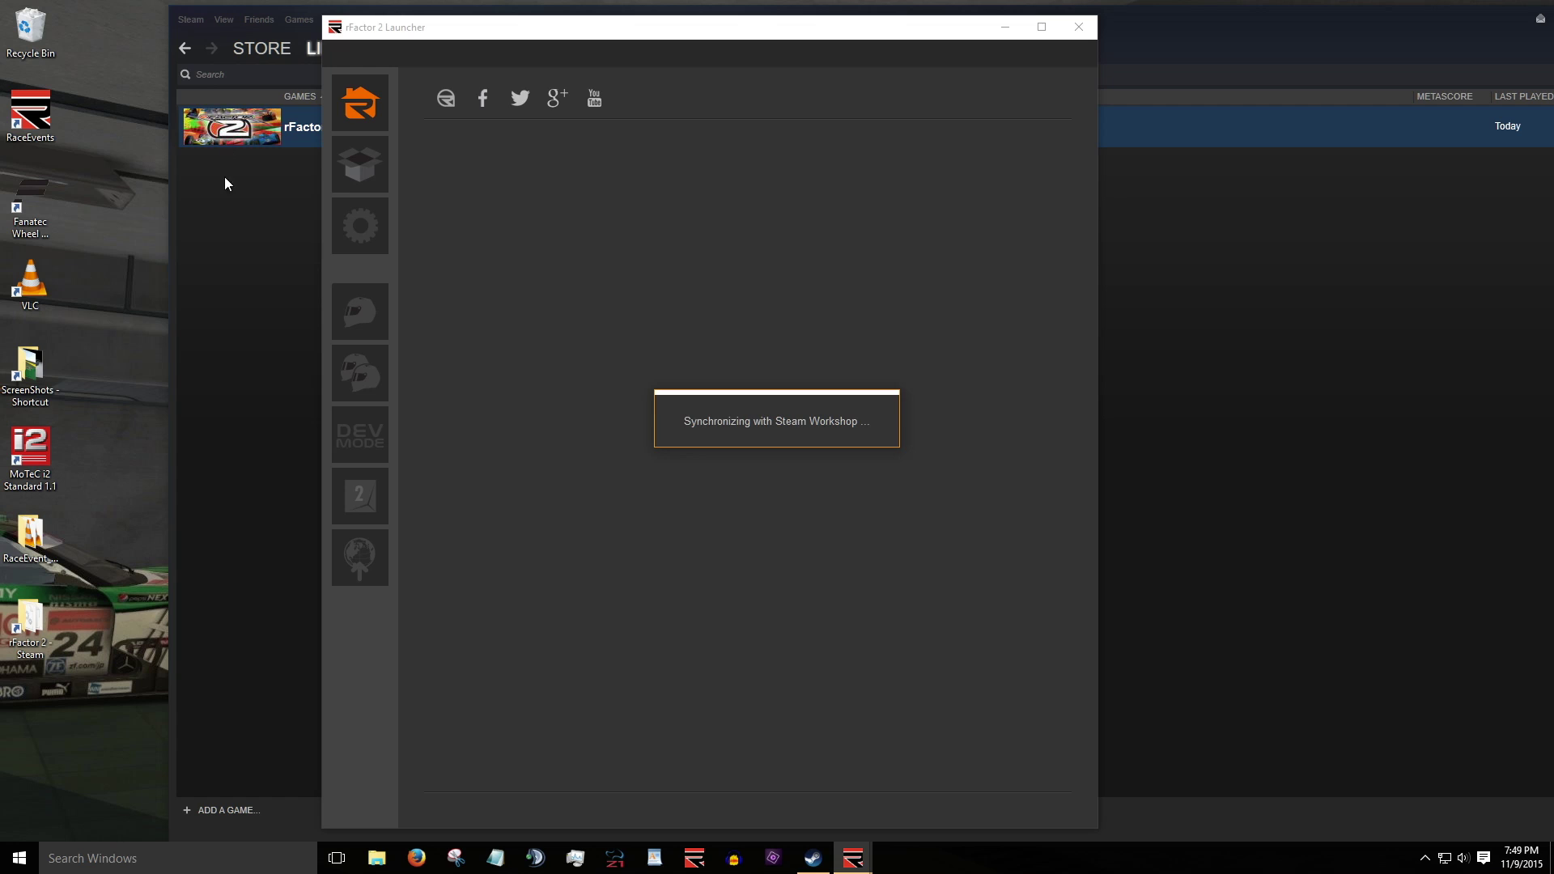
click(358, 562)
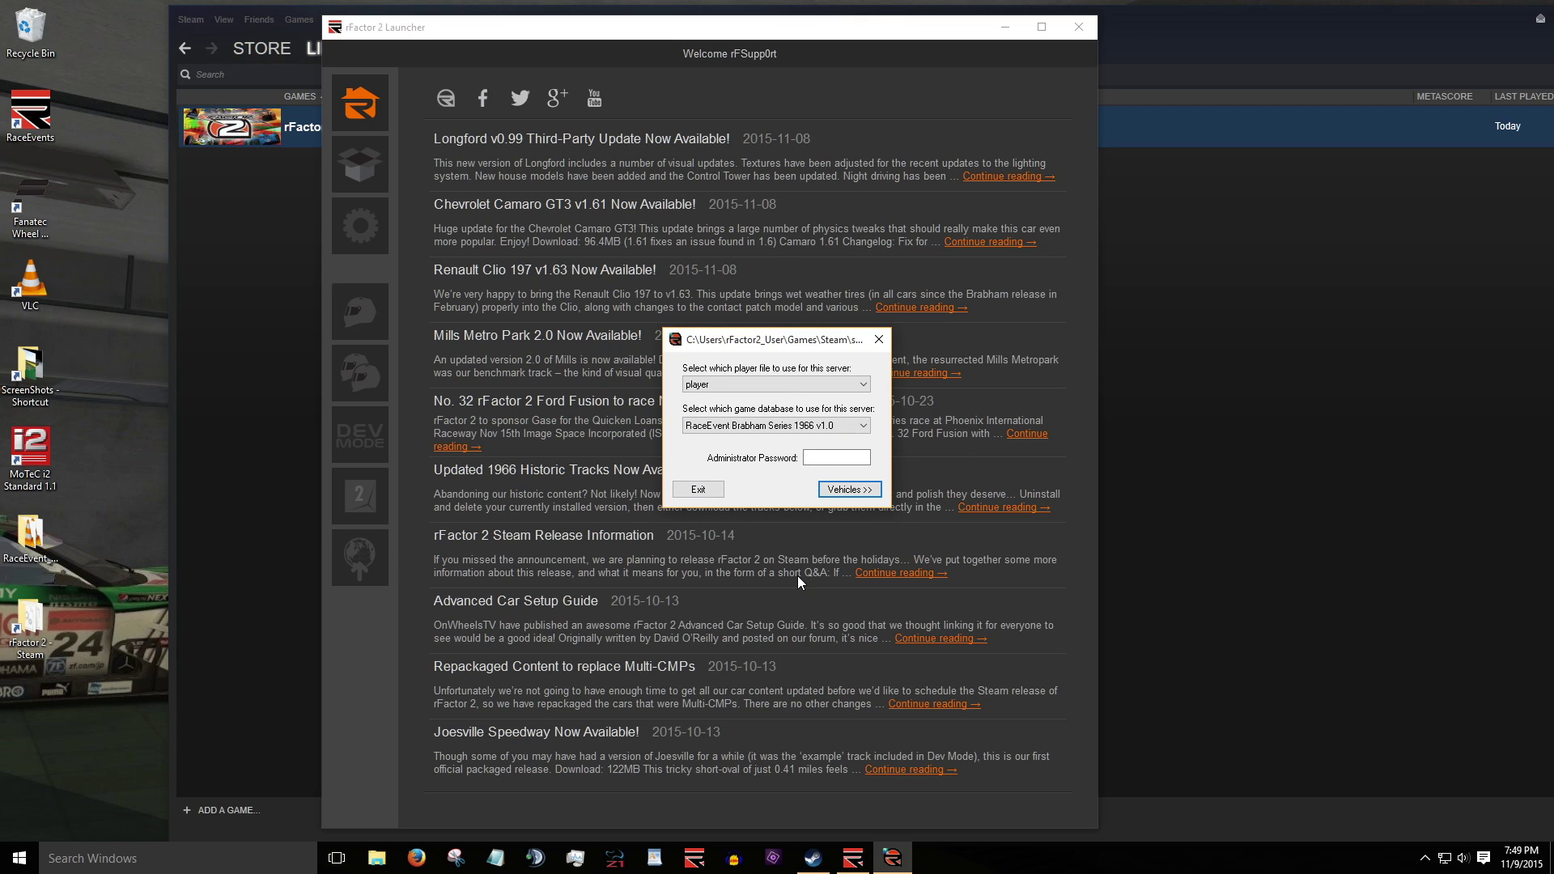
click(784, 429)
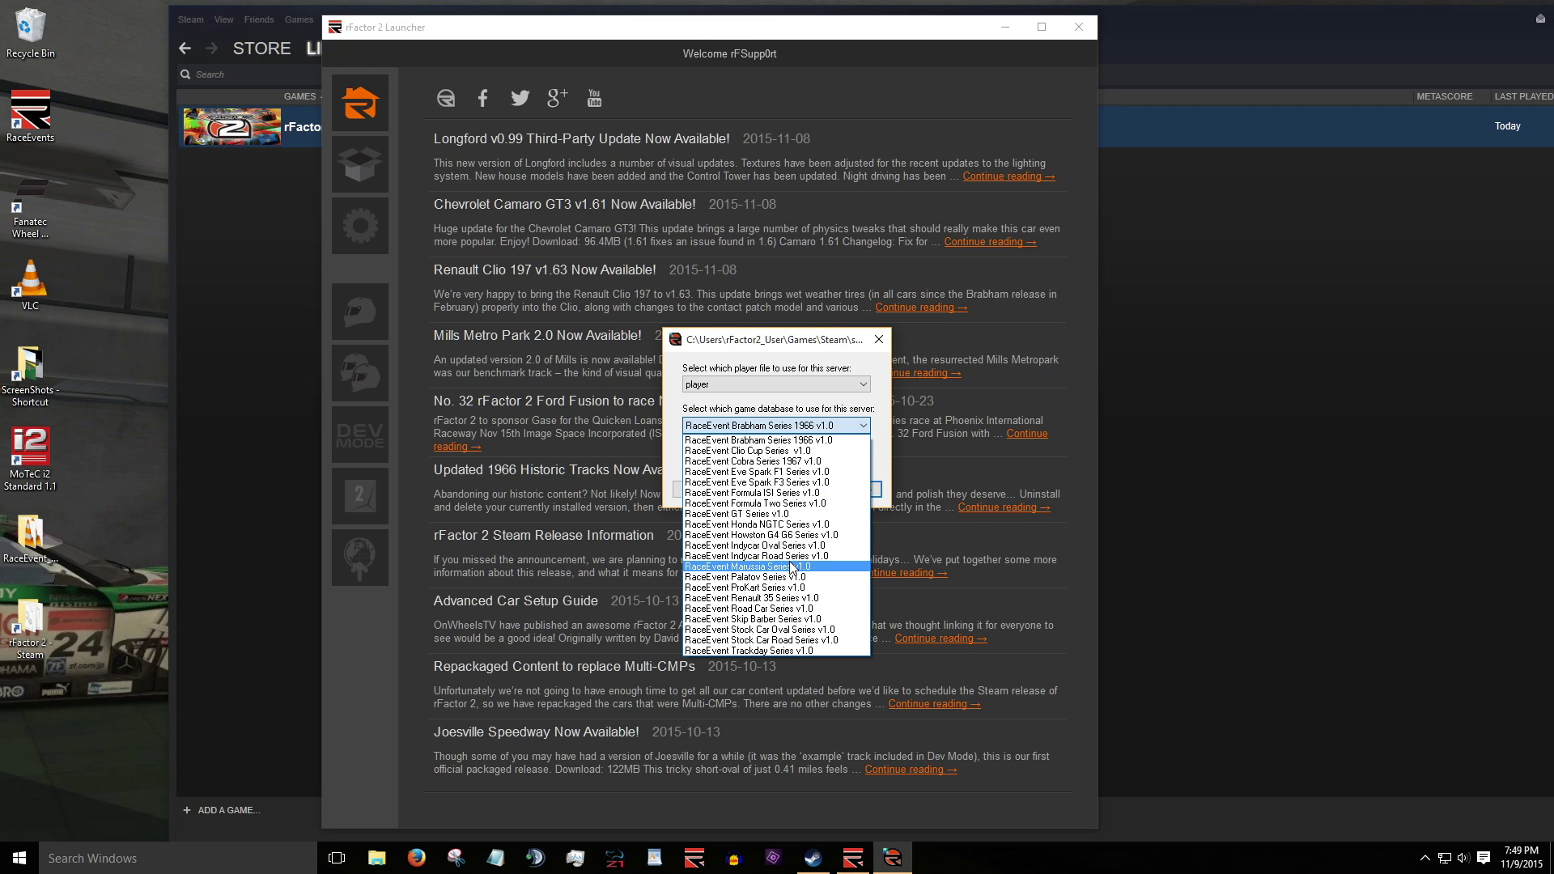
click(786, 651)
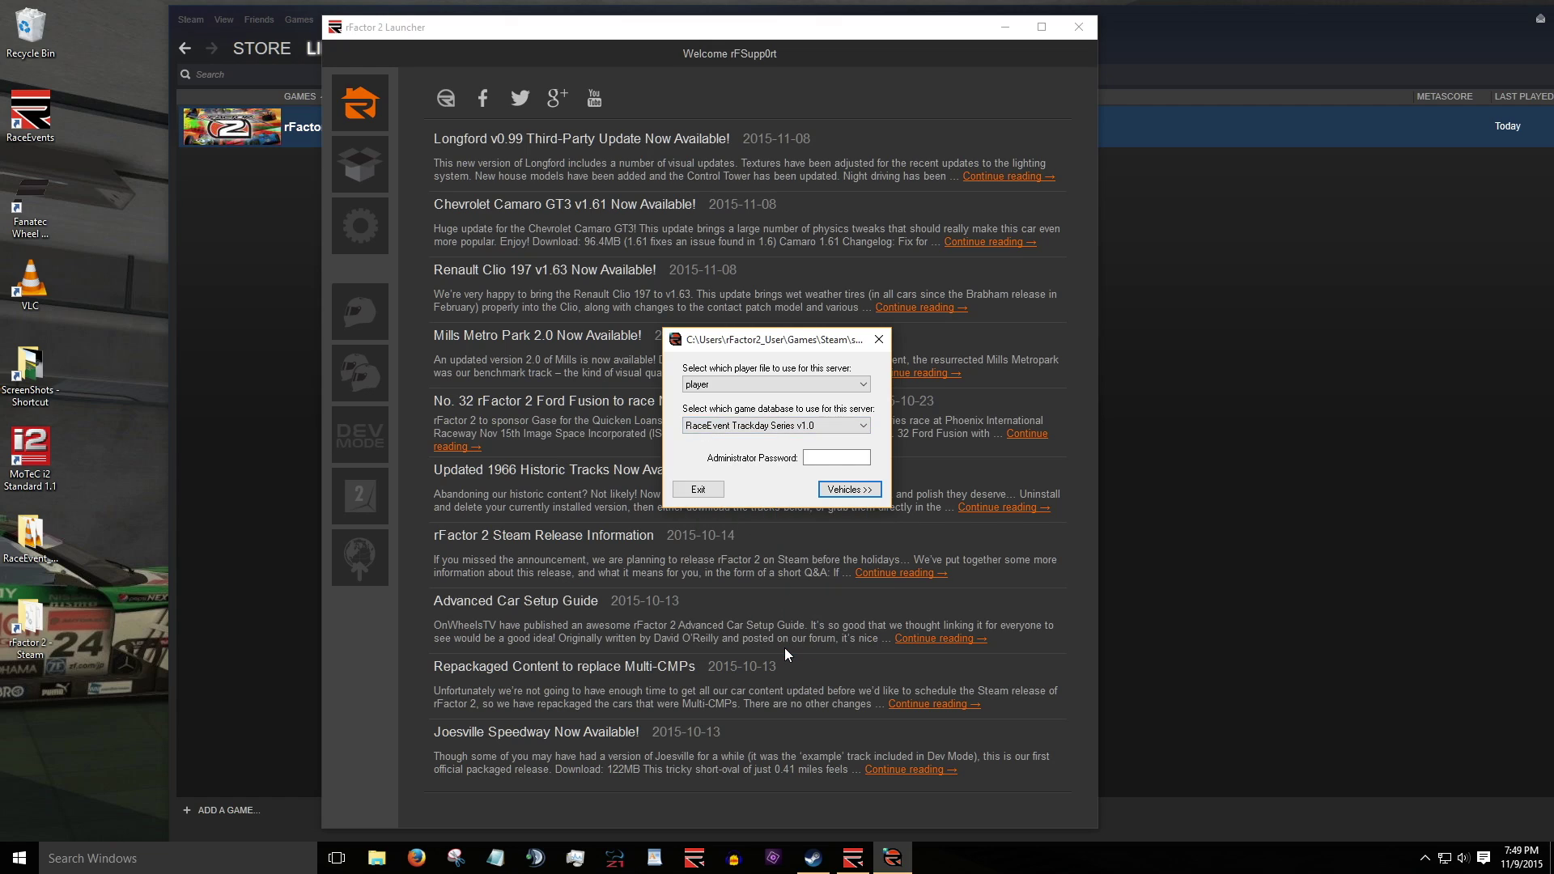
click(846, 490)
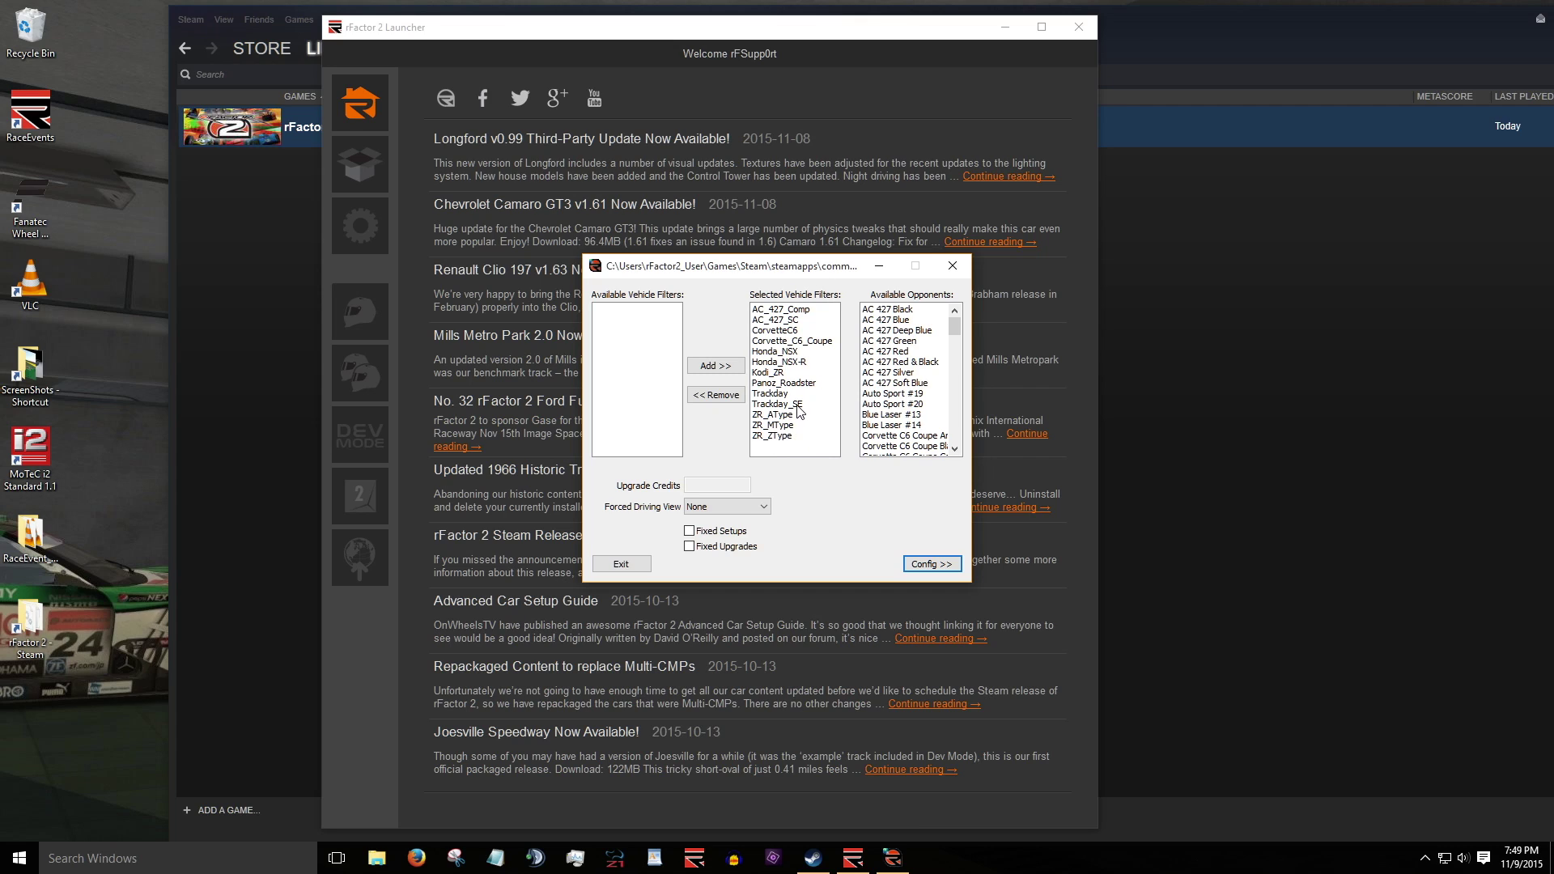
Remove Corvette_C6_Coupe from the selected vehicle filters and add it back.
click(814, 343)
click(715, 397)
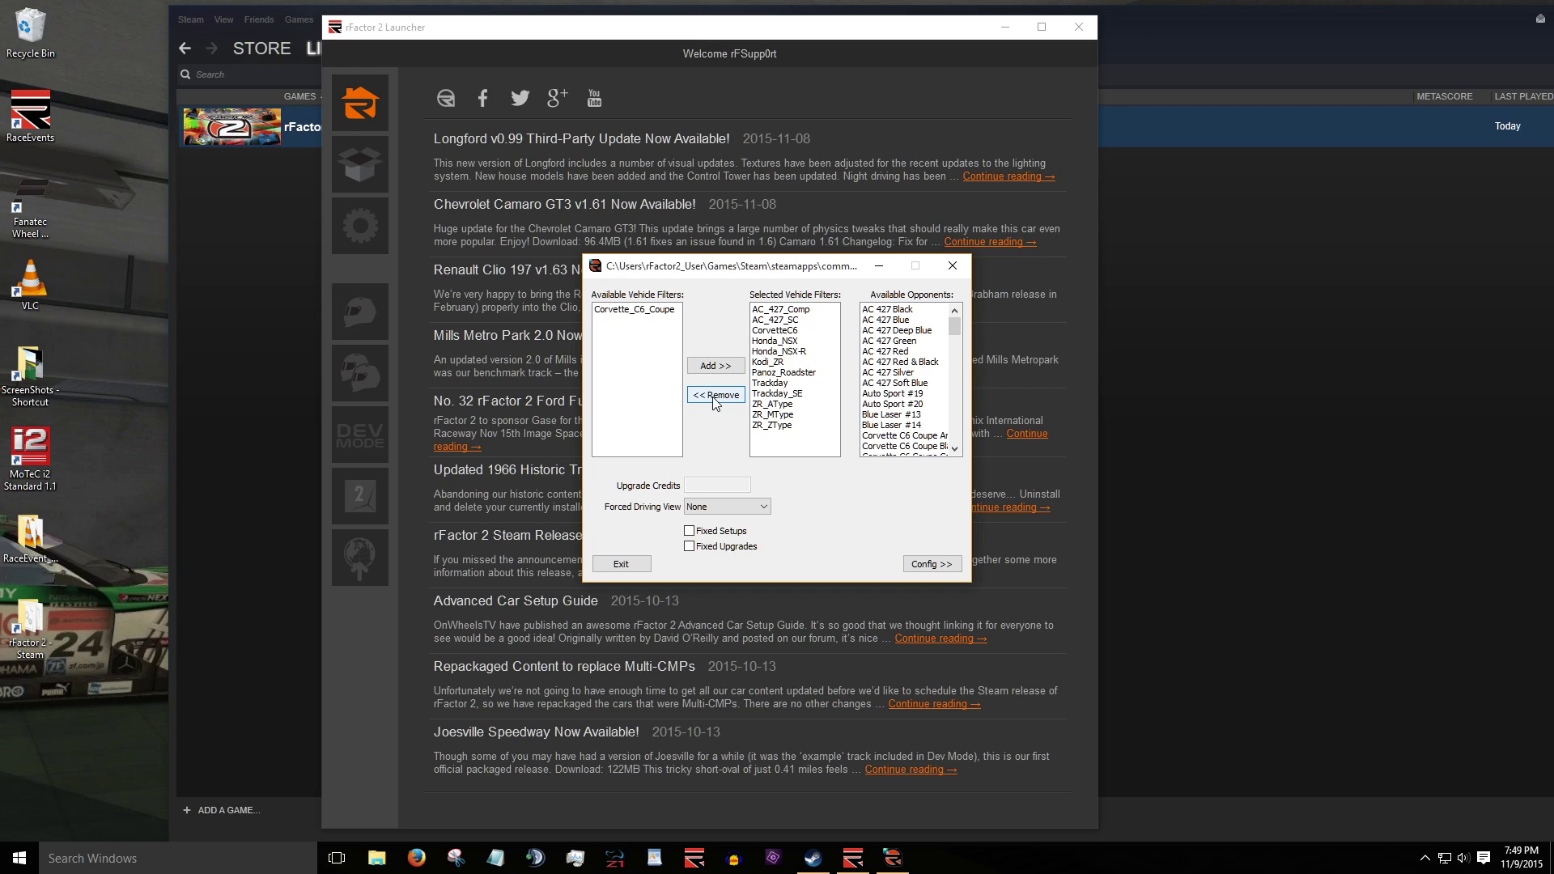
click(630, 314)
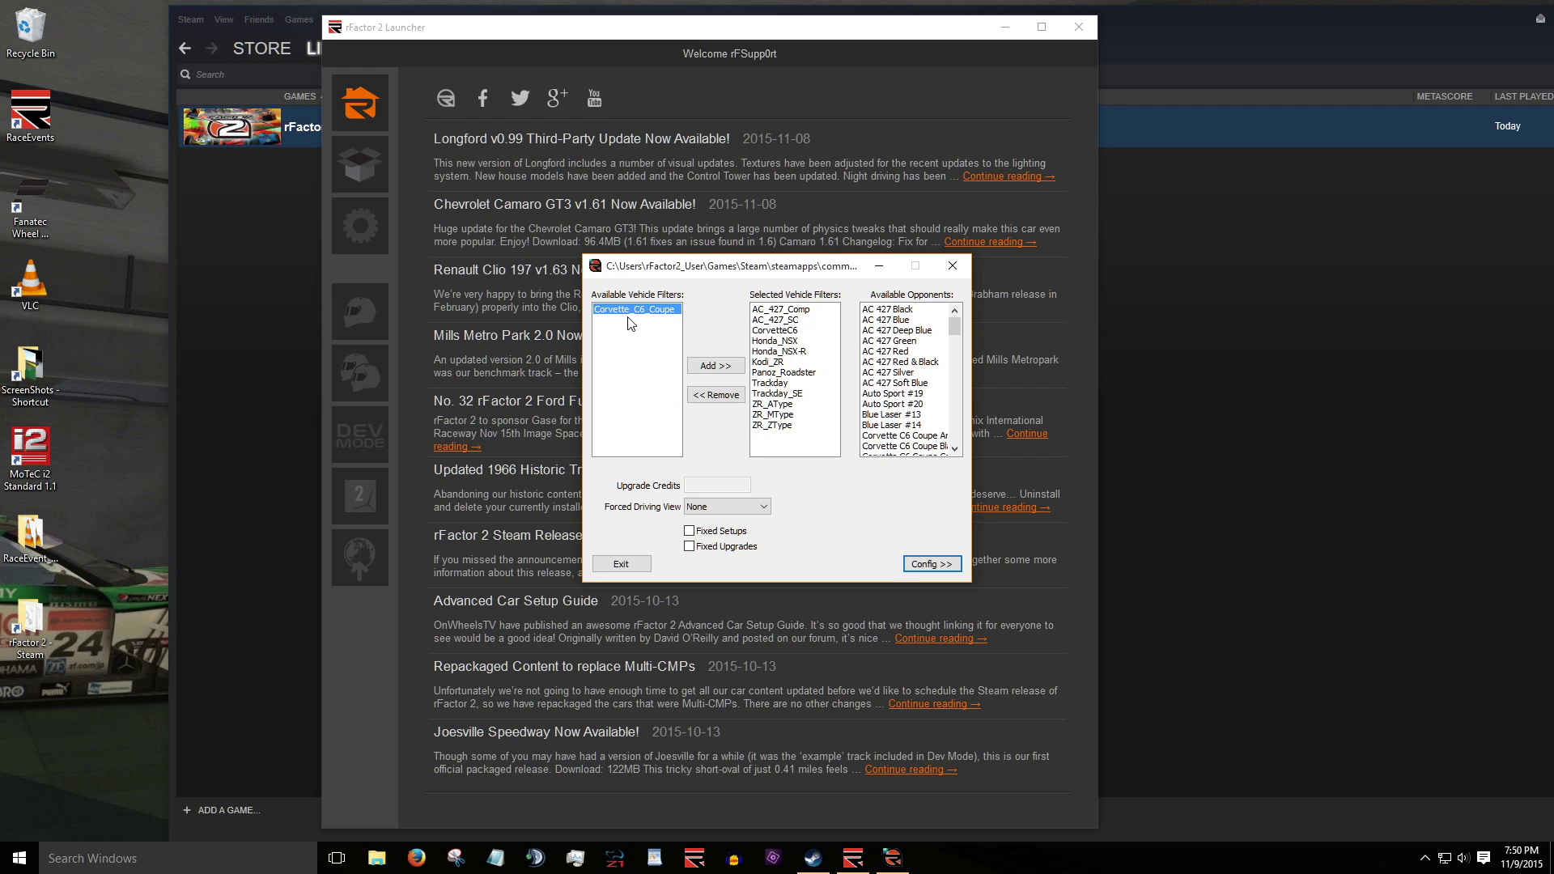
click(712, 368)
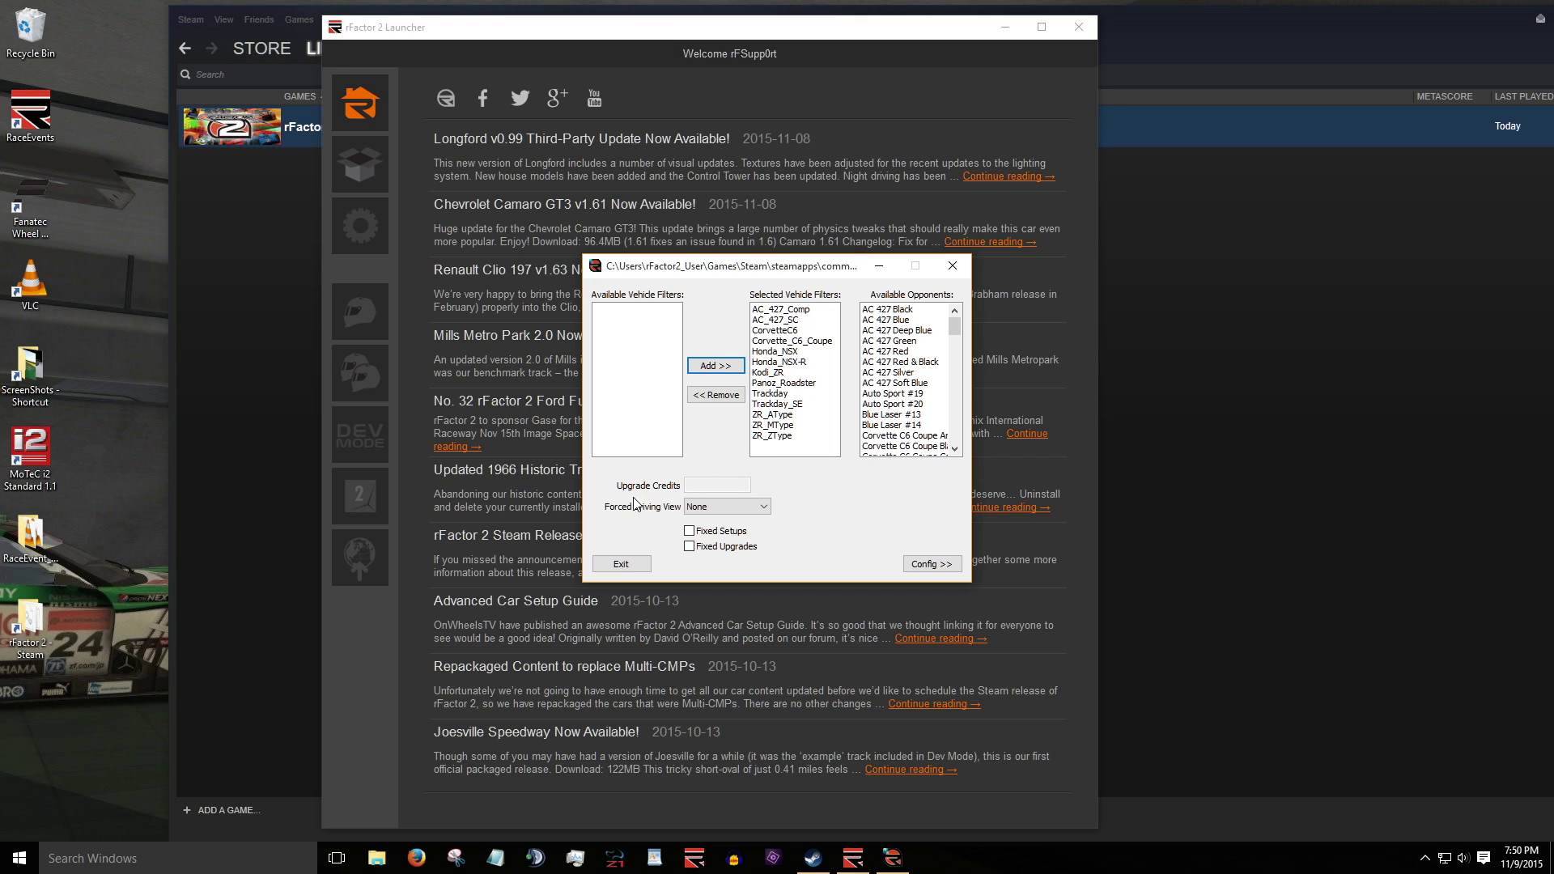
Check the forced driving view options, keep None and continue to the event configuration.
click(758, 512)
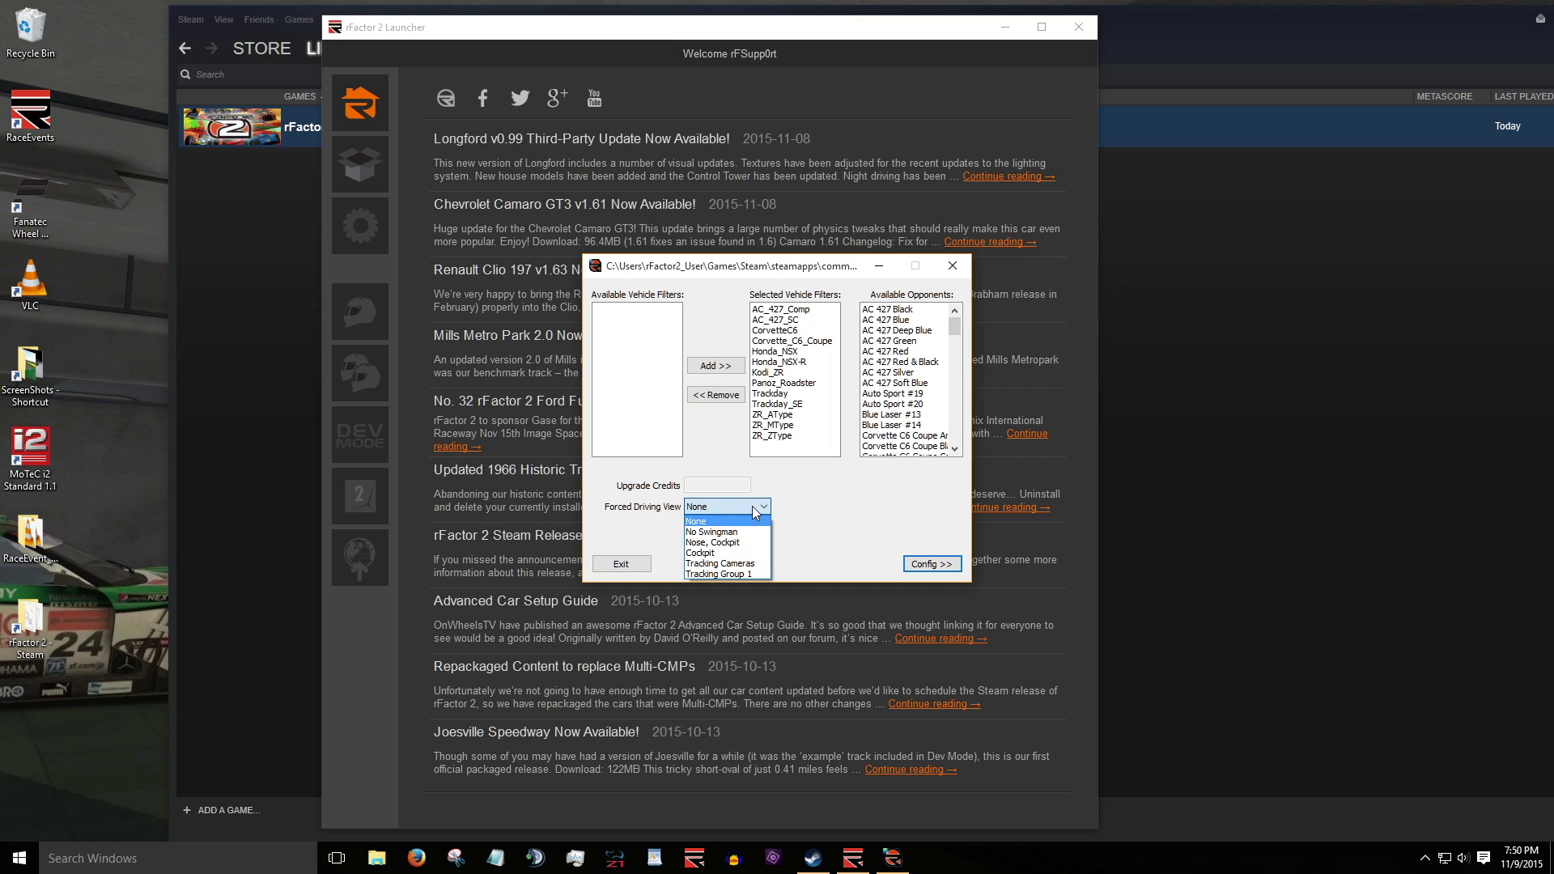
click(721, 505)
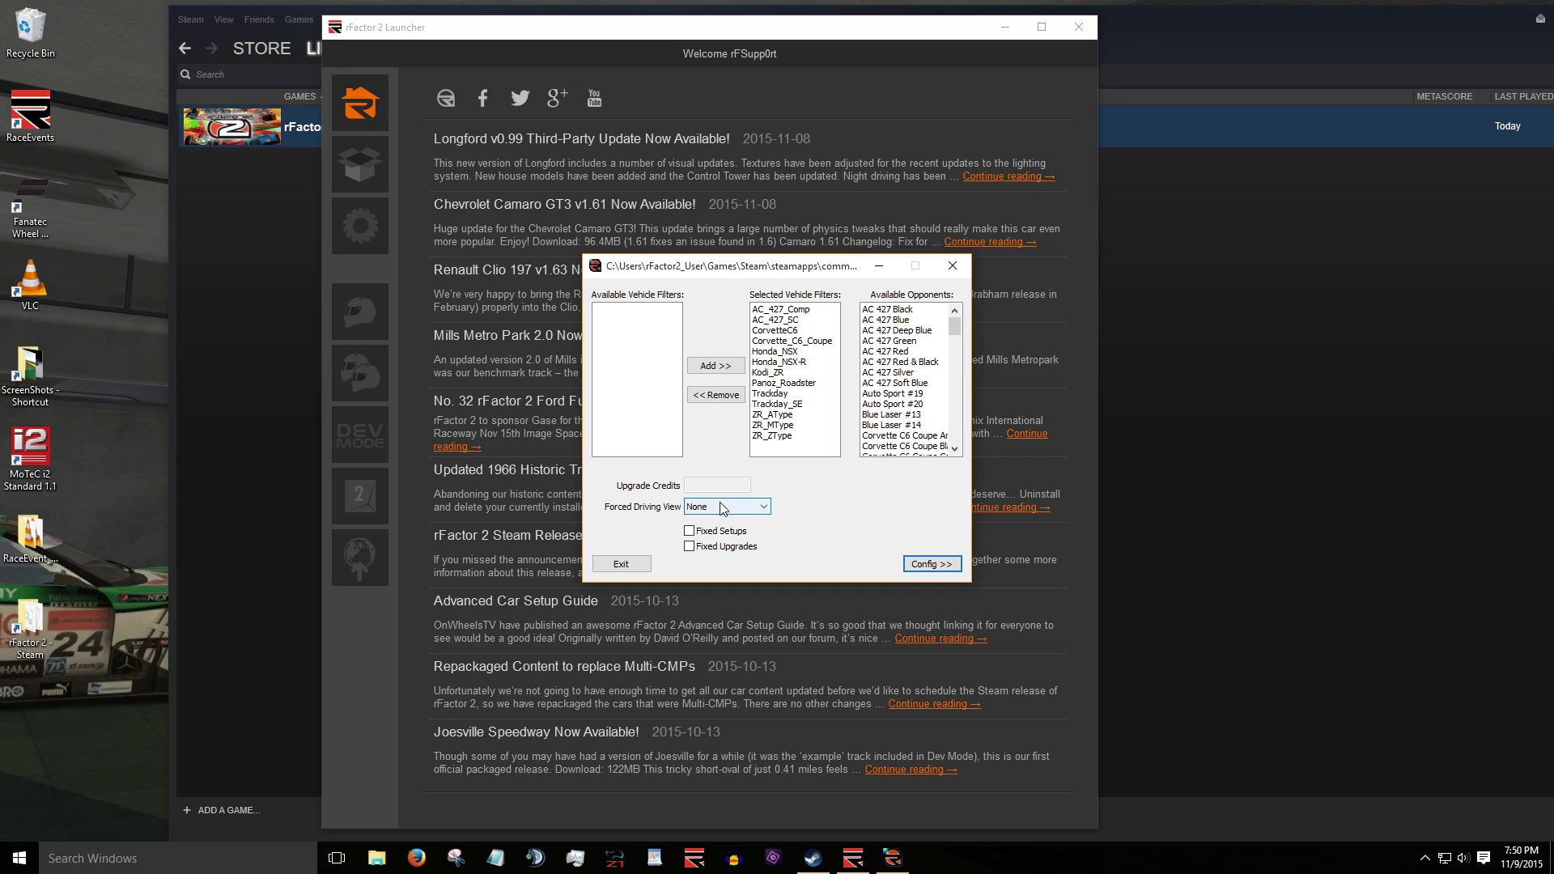
click(948, 569)
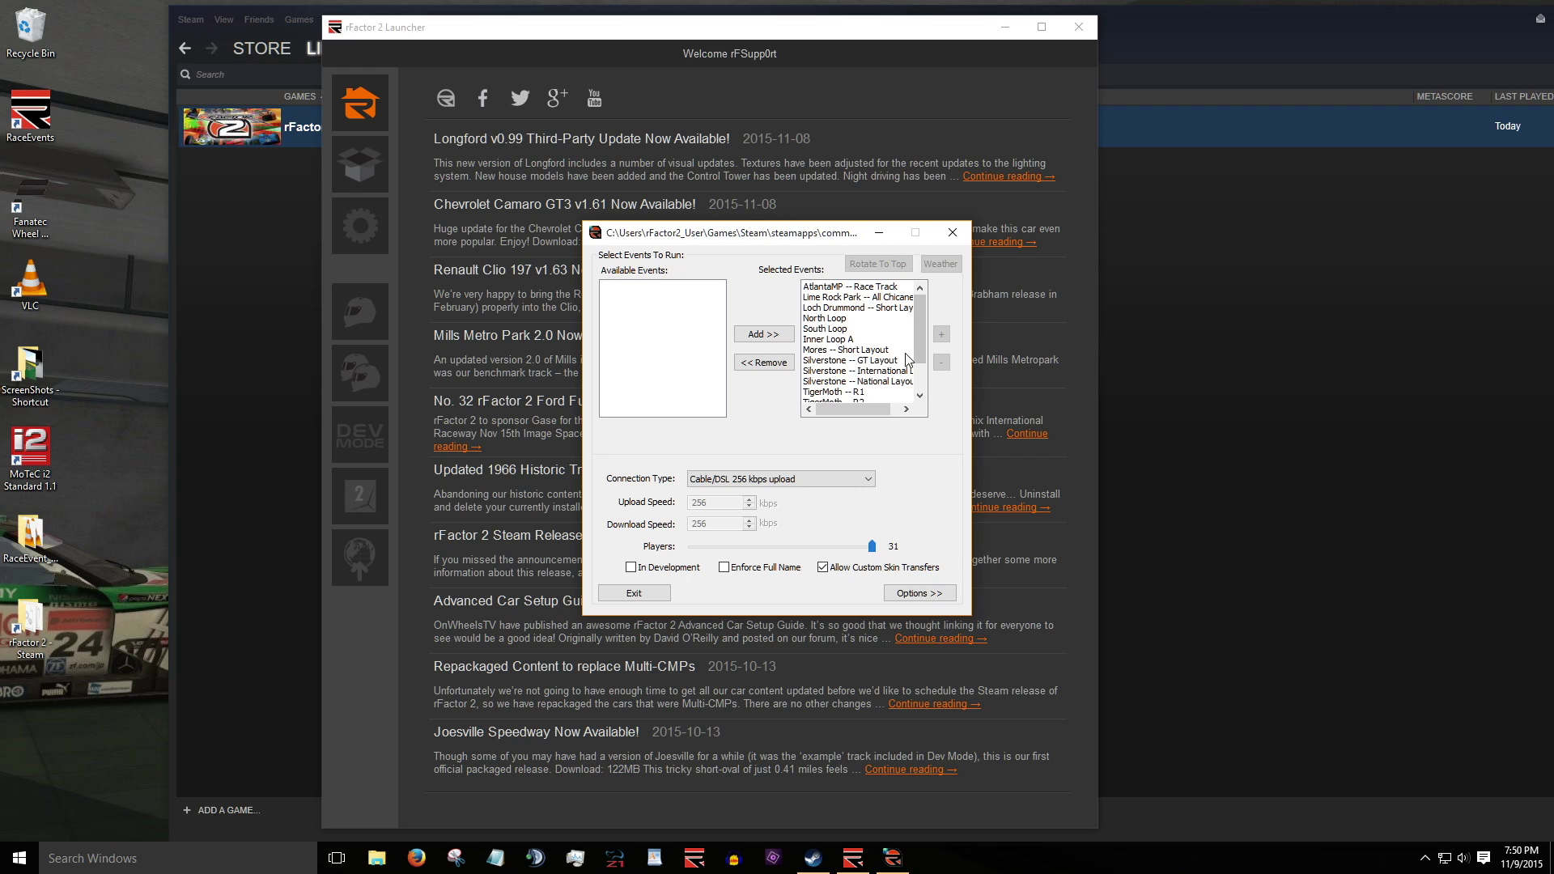
Remove Silverstone -- GT Layout from the selected events and add it back to the list.
drag(915, 365, 929, 269)
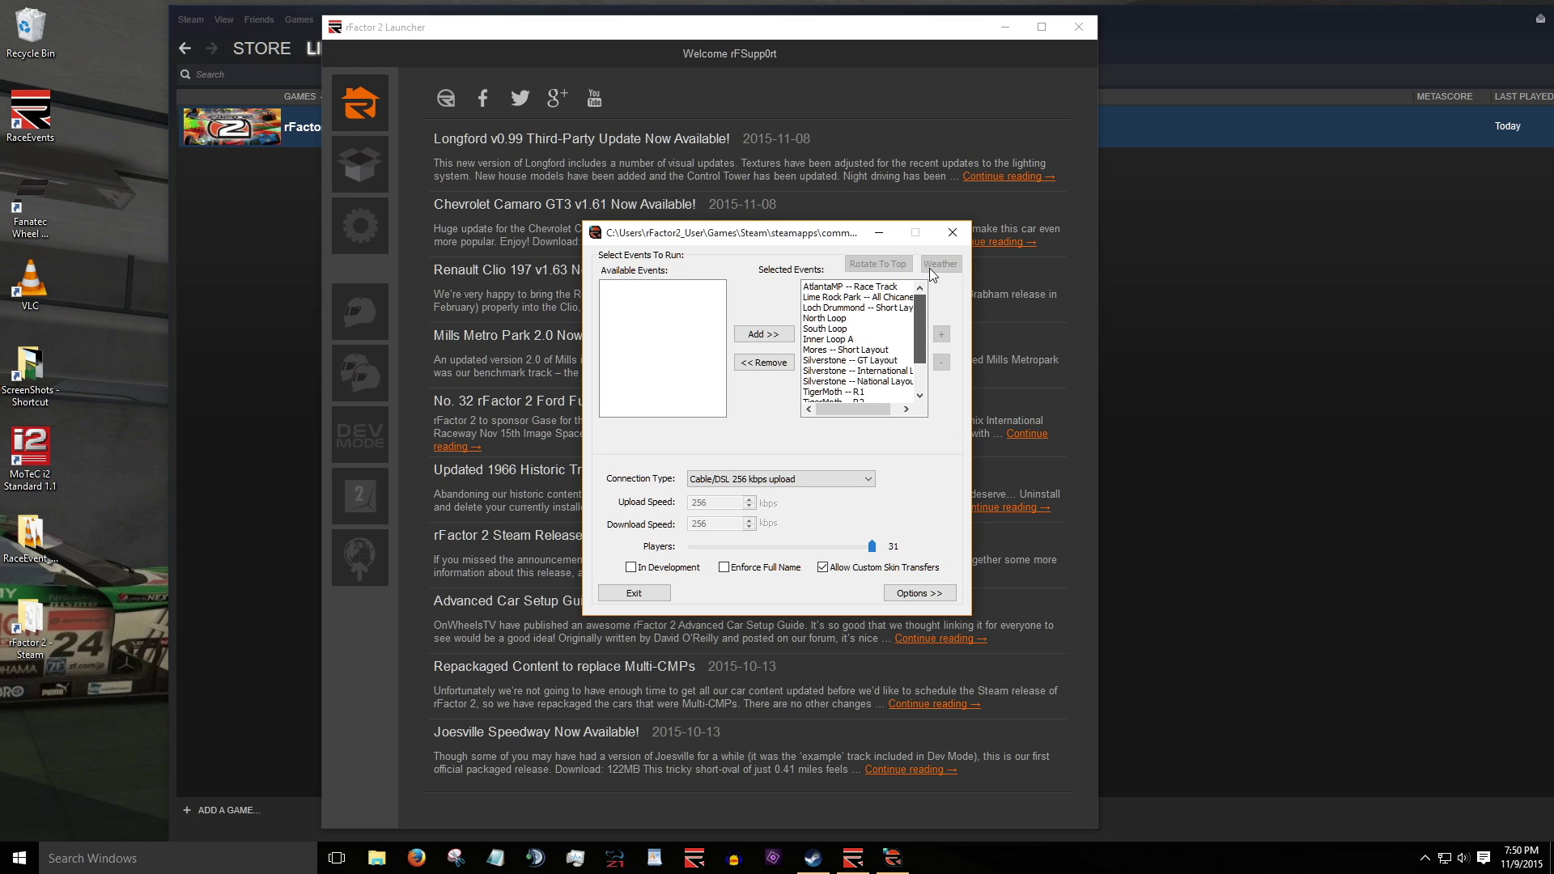
click(866, 362)
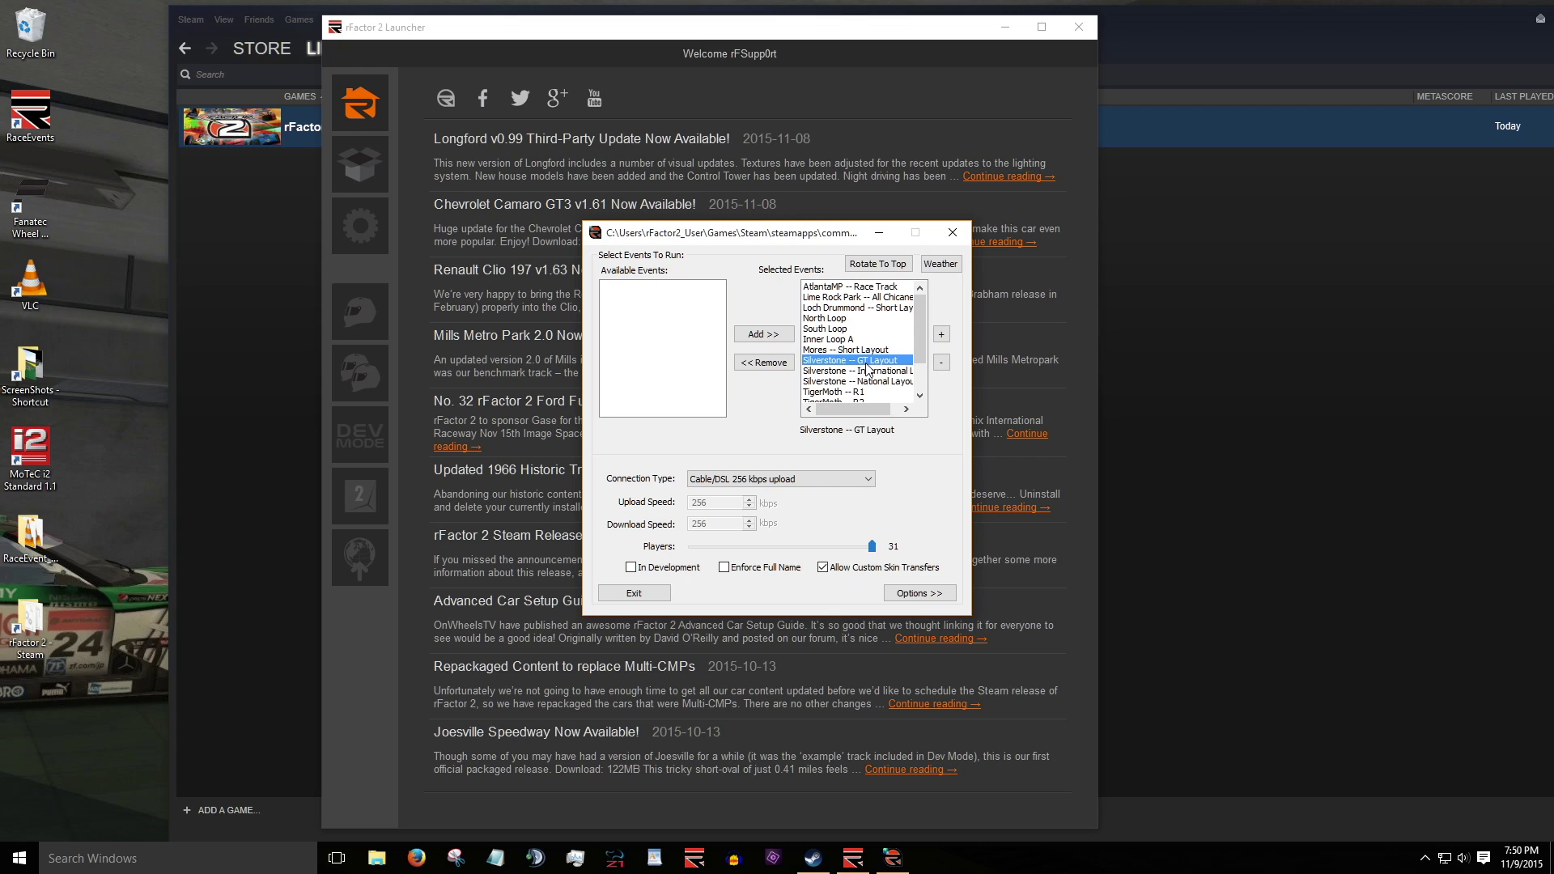
click(763, 364)
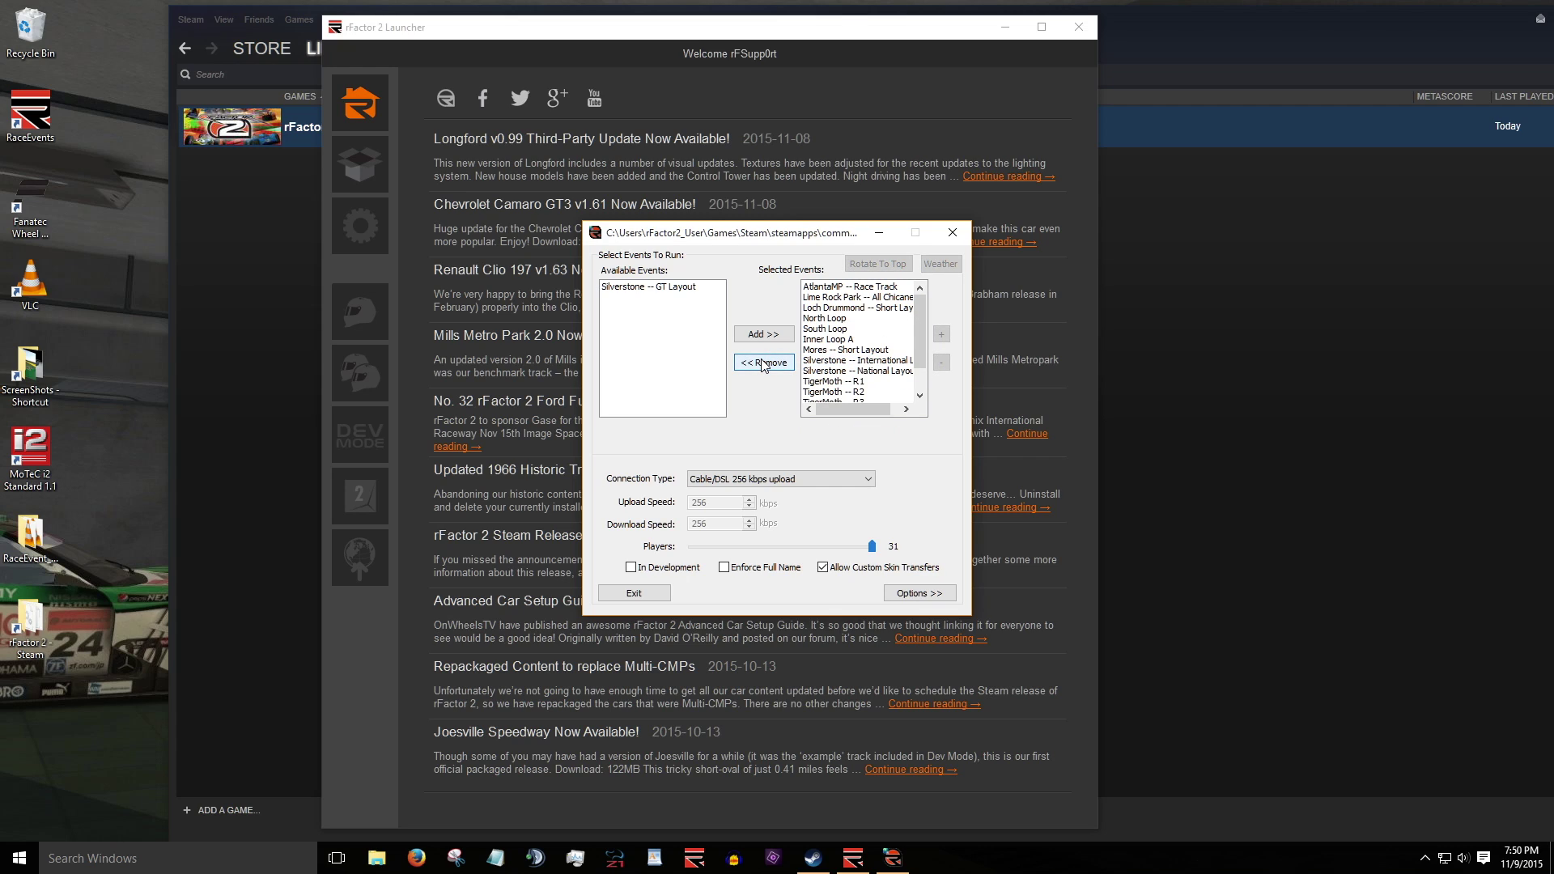
click(652, 288)
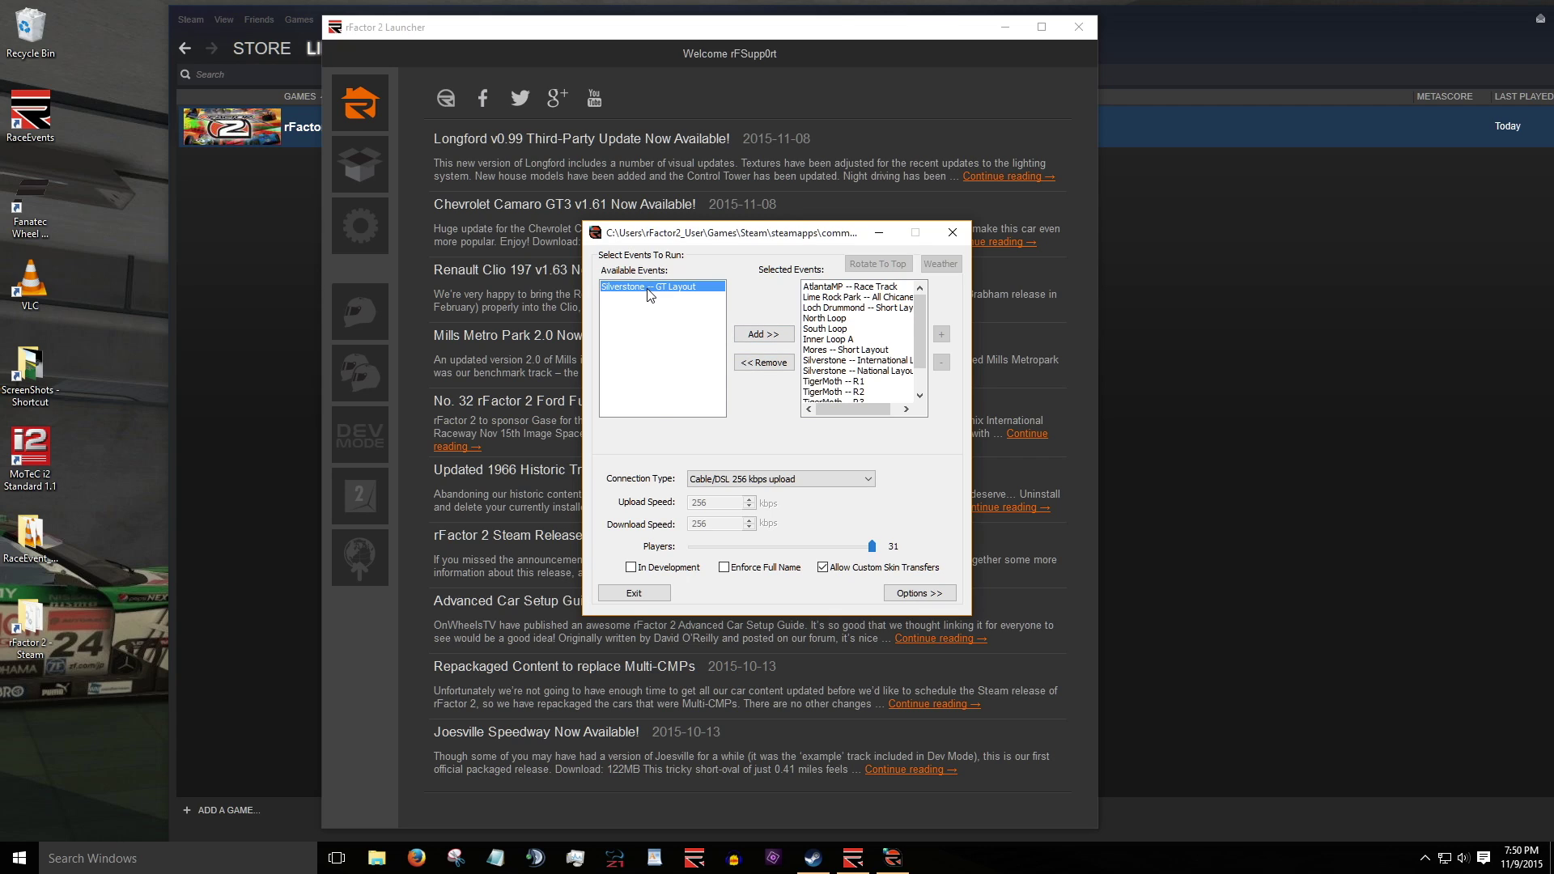
click(782, 341)
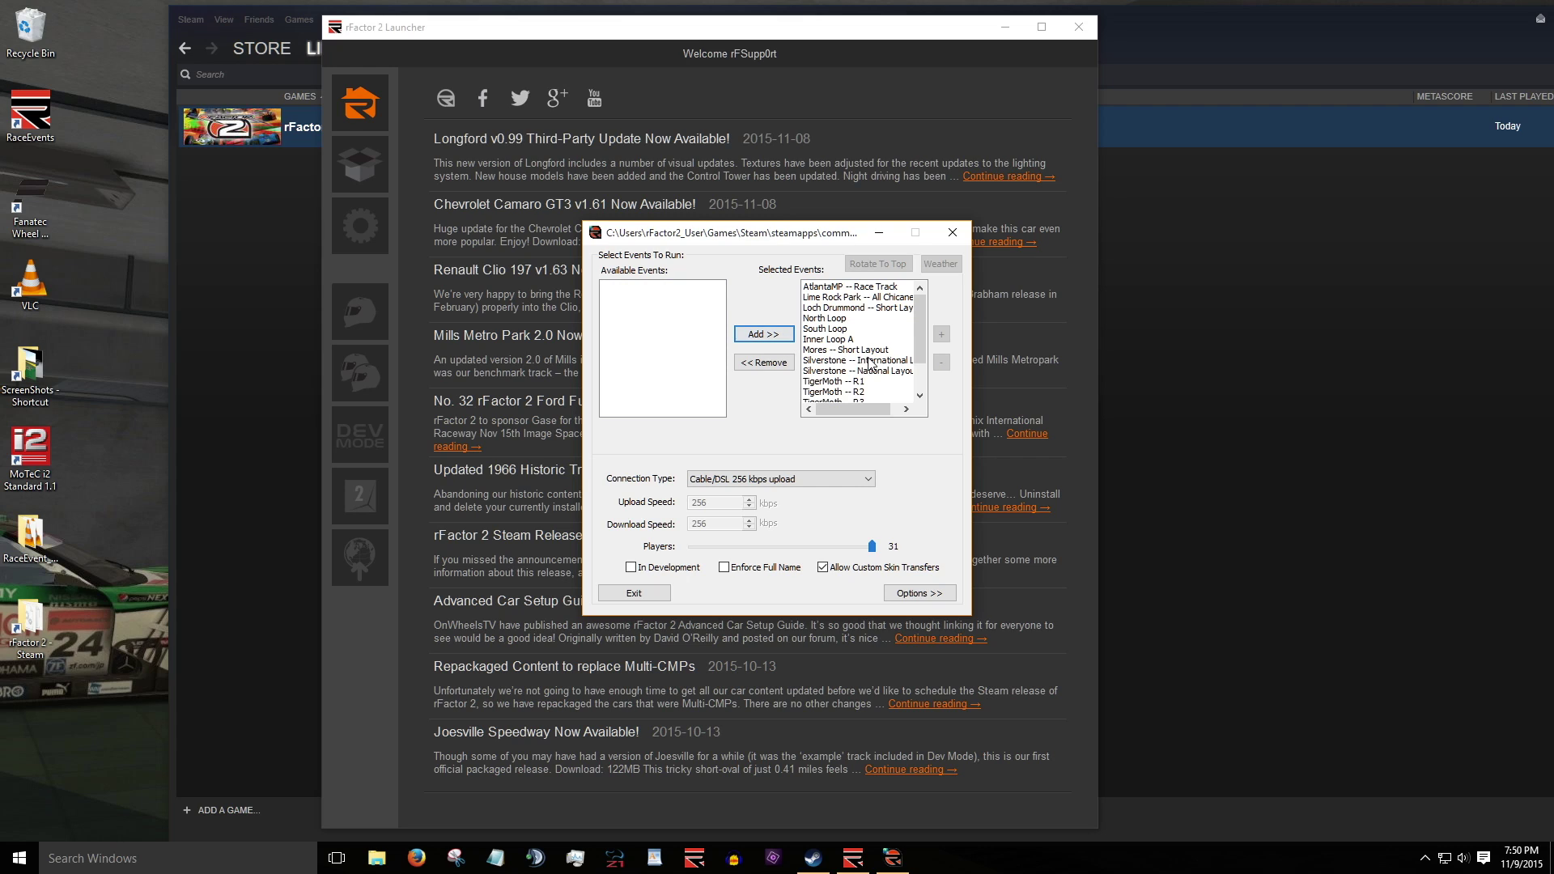
Rotate Lime Rock Park -- All Chicanes to the top of the selected events.
scroll(871, 362, down, 2)
scroll(870, 361, up, 2)
click(853, 298)
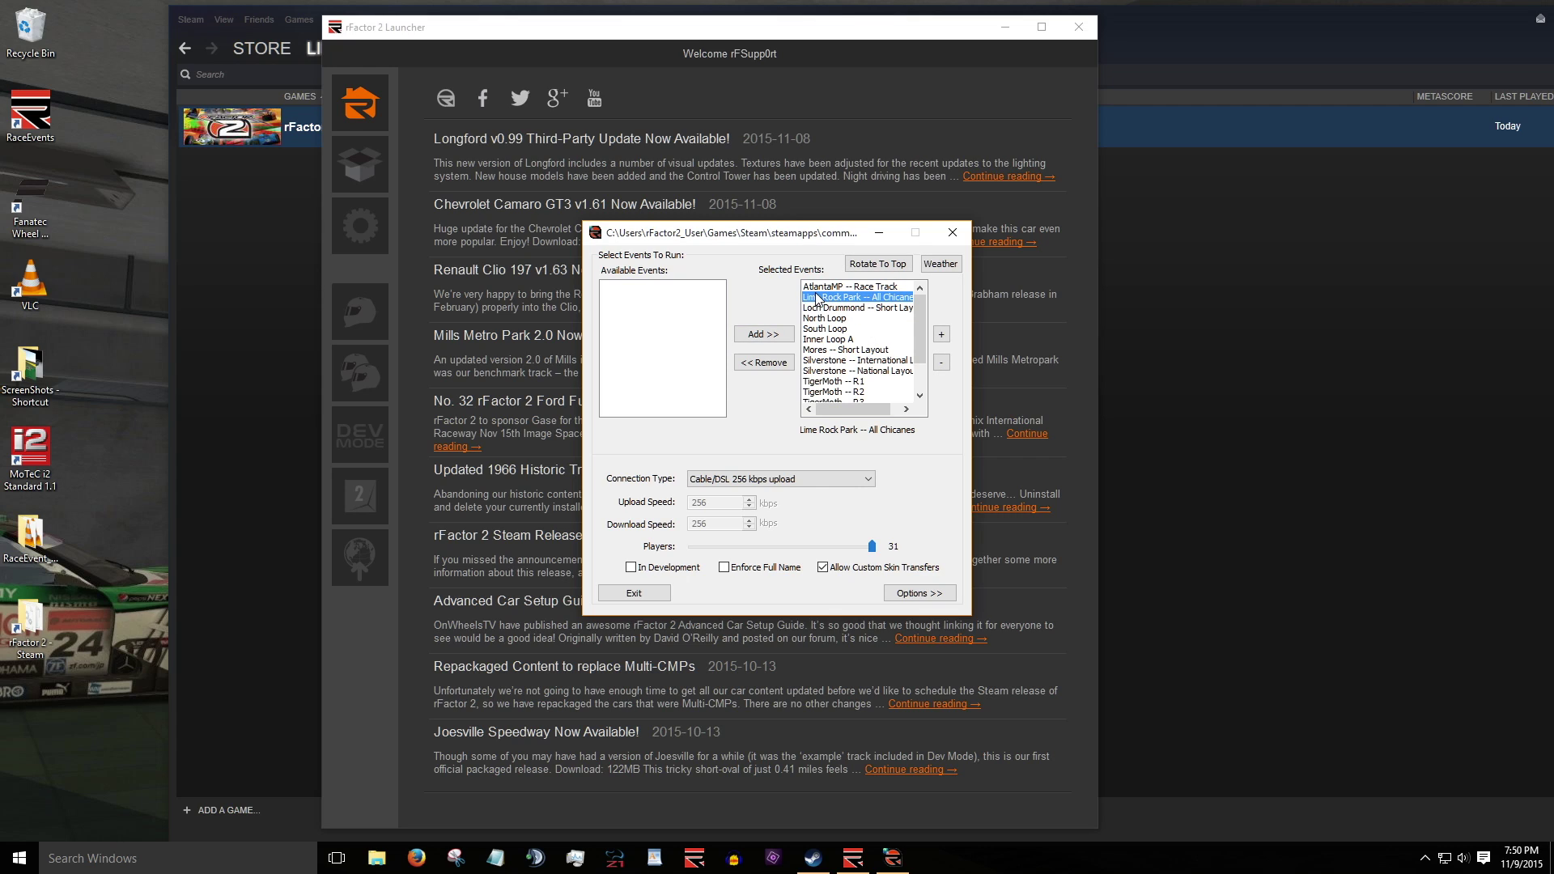
click(877, 266)
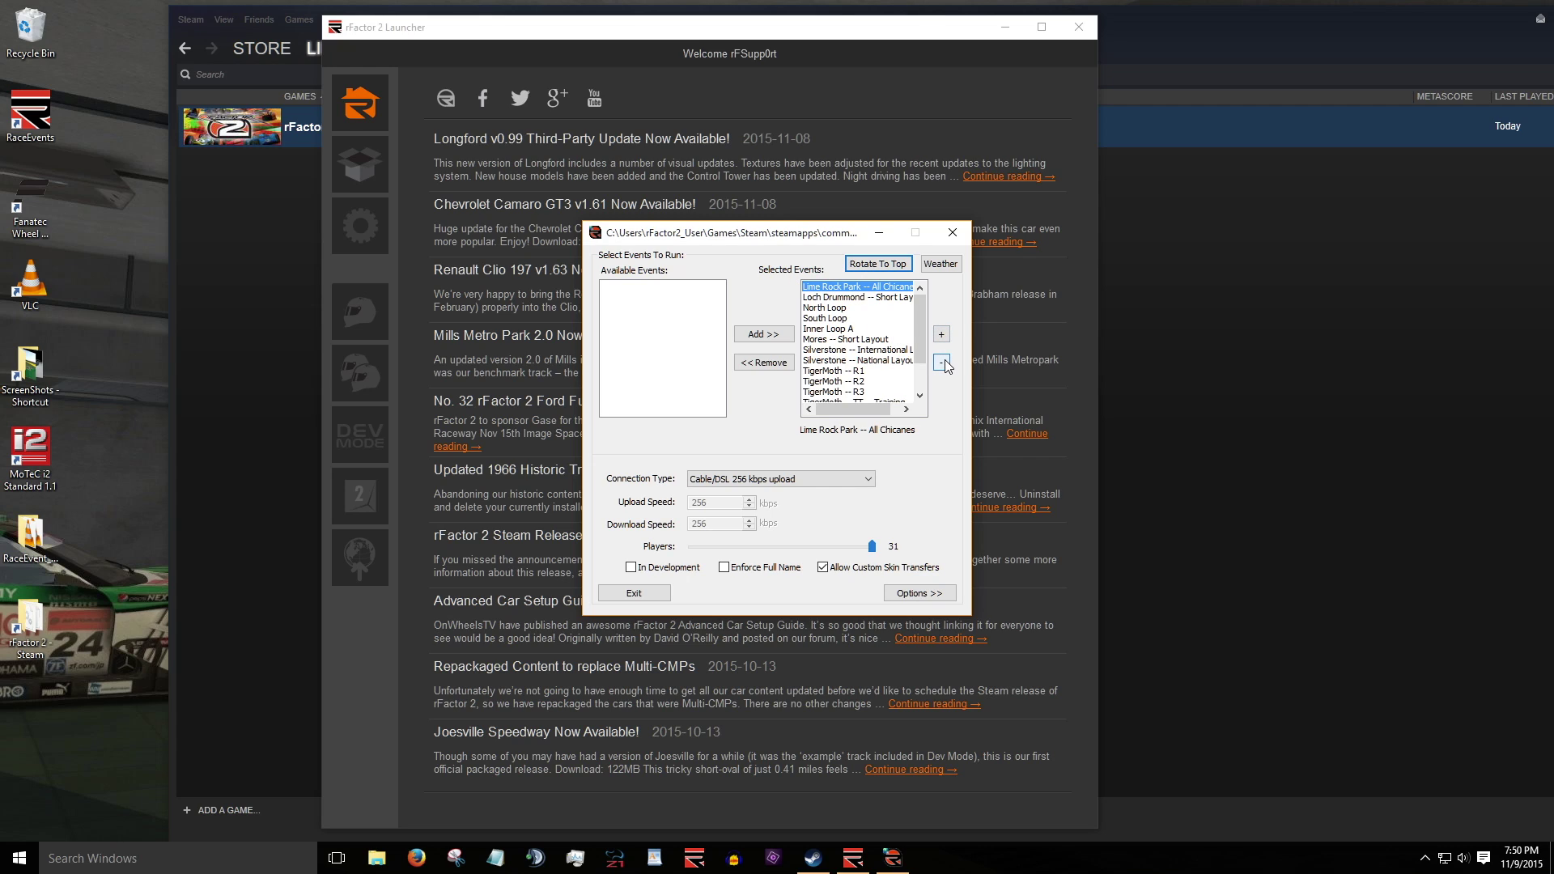
Move Mores -- Short Layout three places up in the selected events and return it to its original place.
click(850, 339)
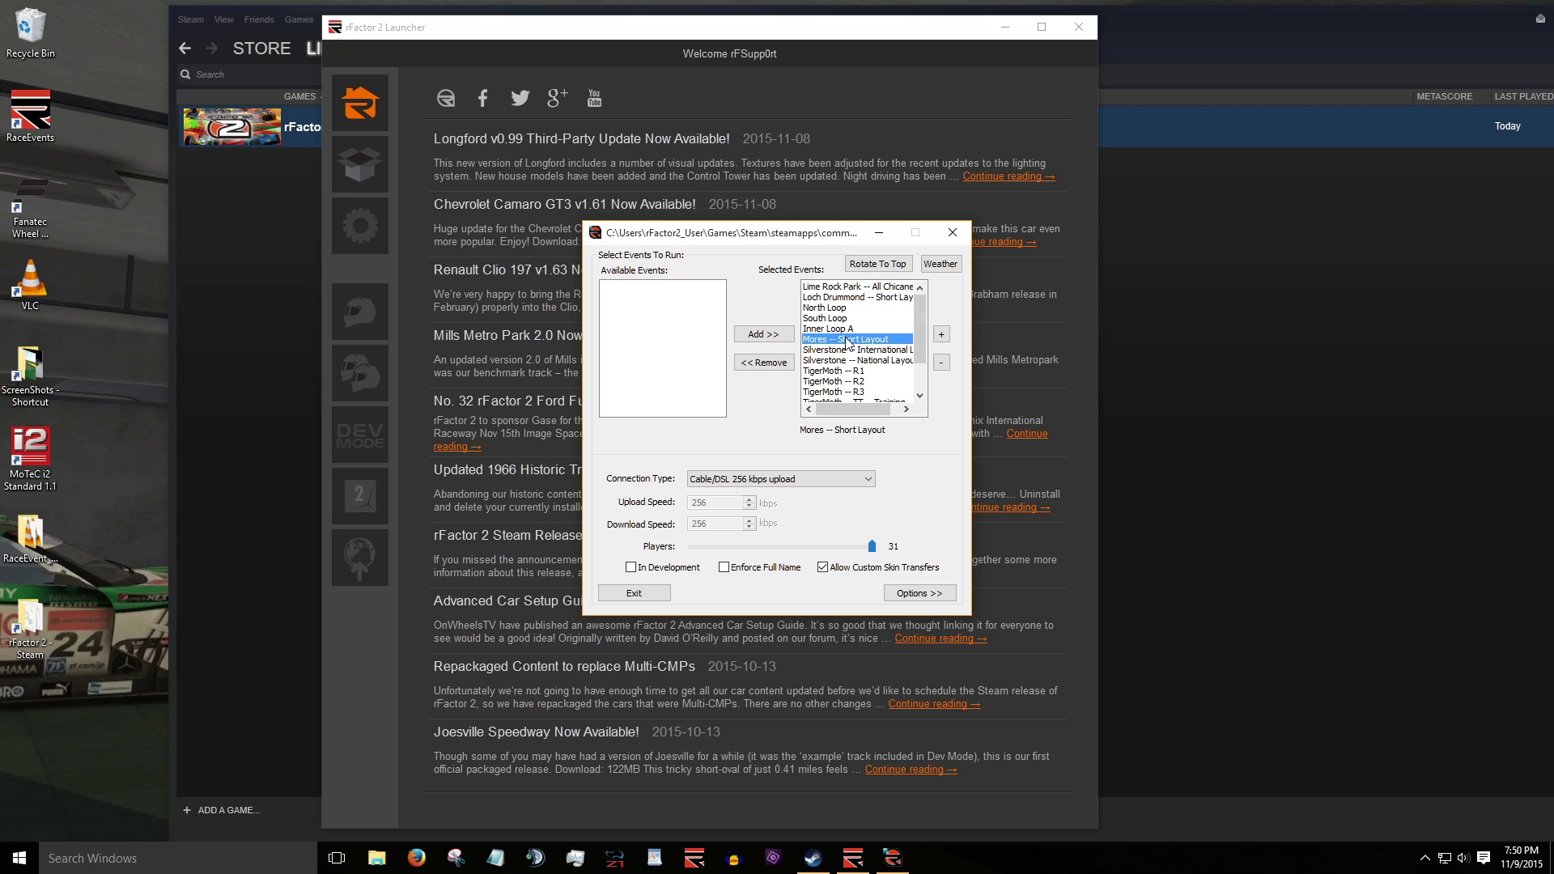
click(944, 338)
click(944, 339)
click(944, 339)
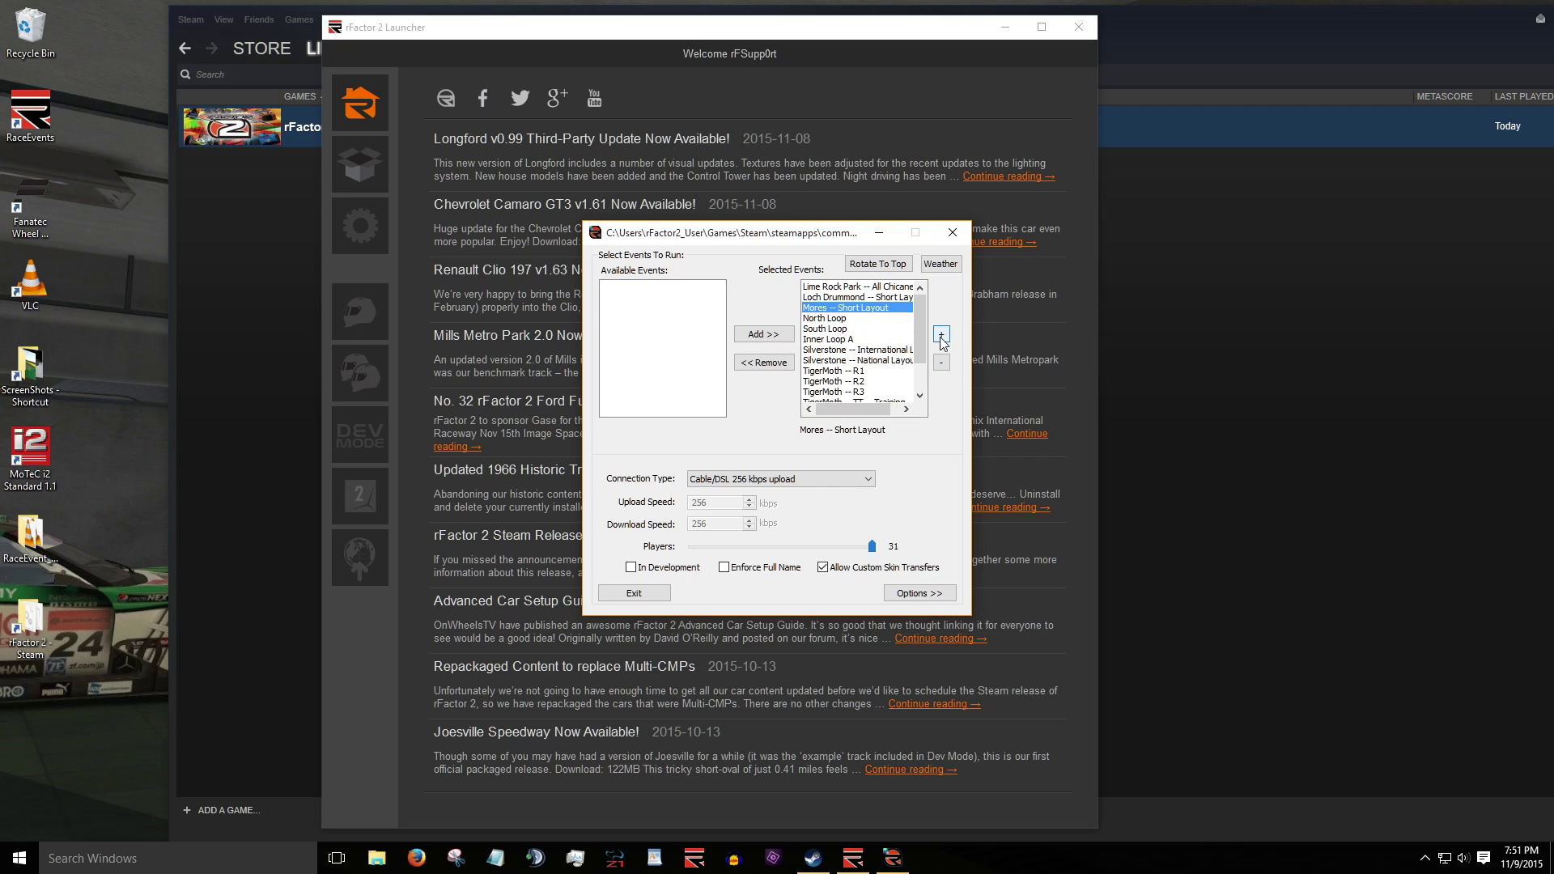
click(945, 365)
click(945, 366)
click(945, 366)
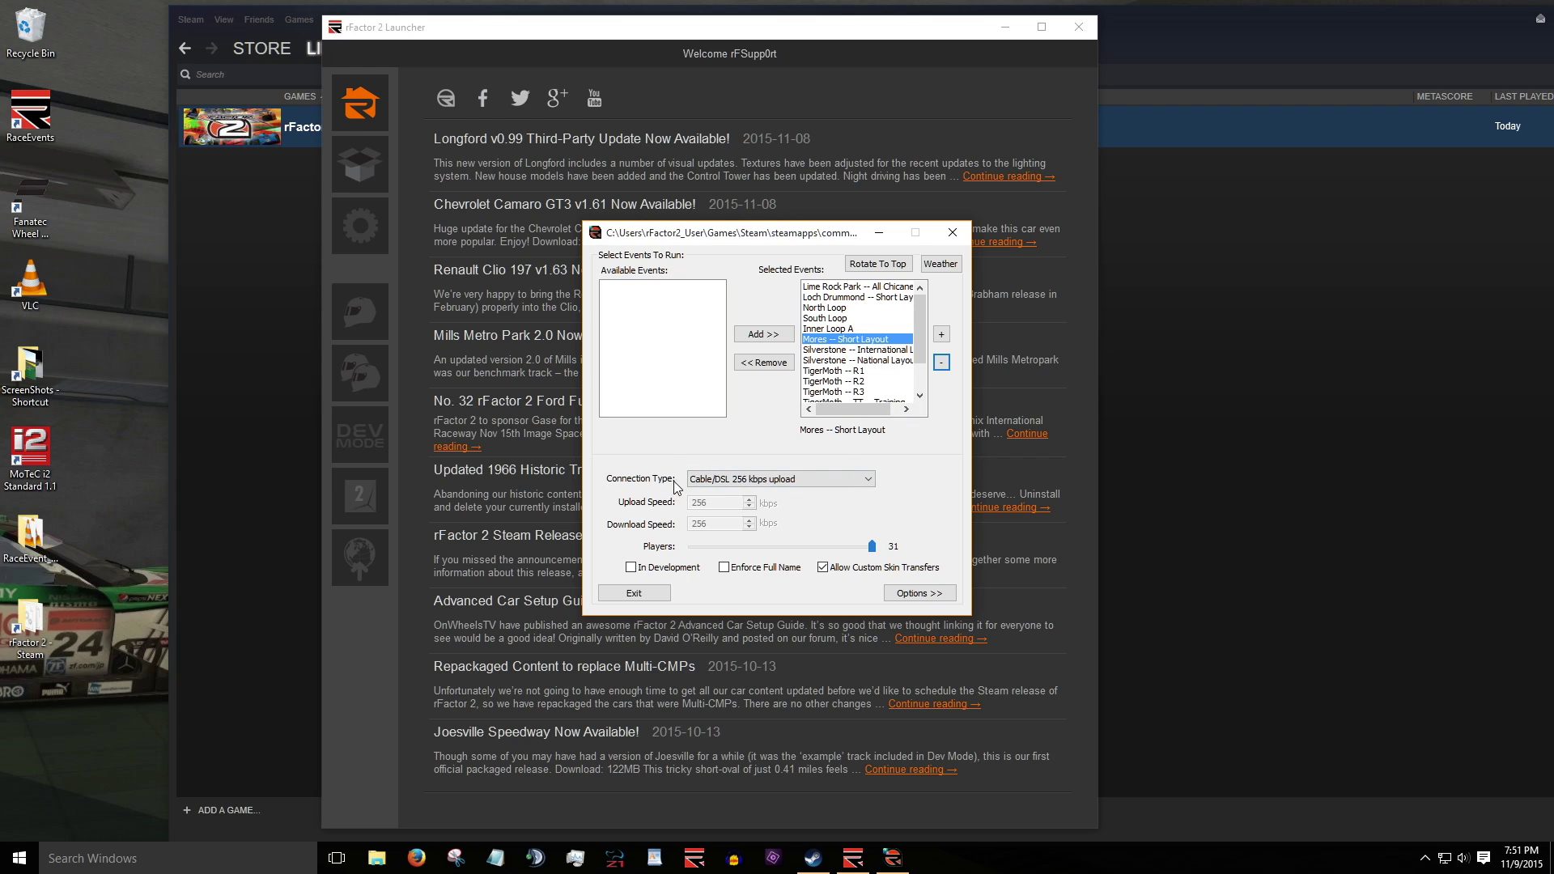
Review the available connection types and the weather settings of the Mores -- Short Layout event without changing them.
click(870, 481)
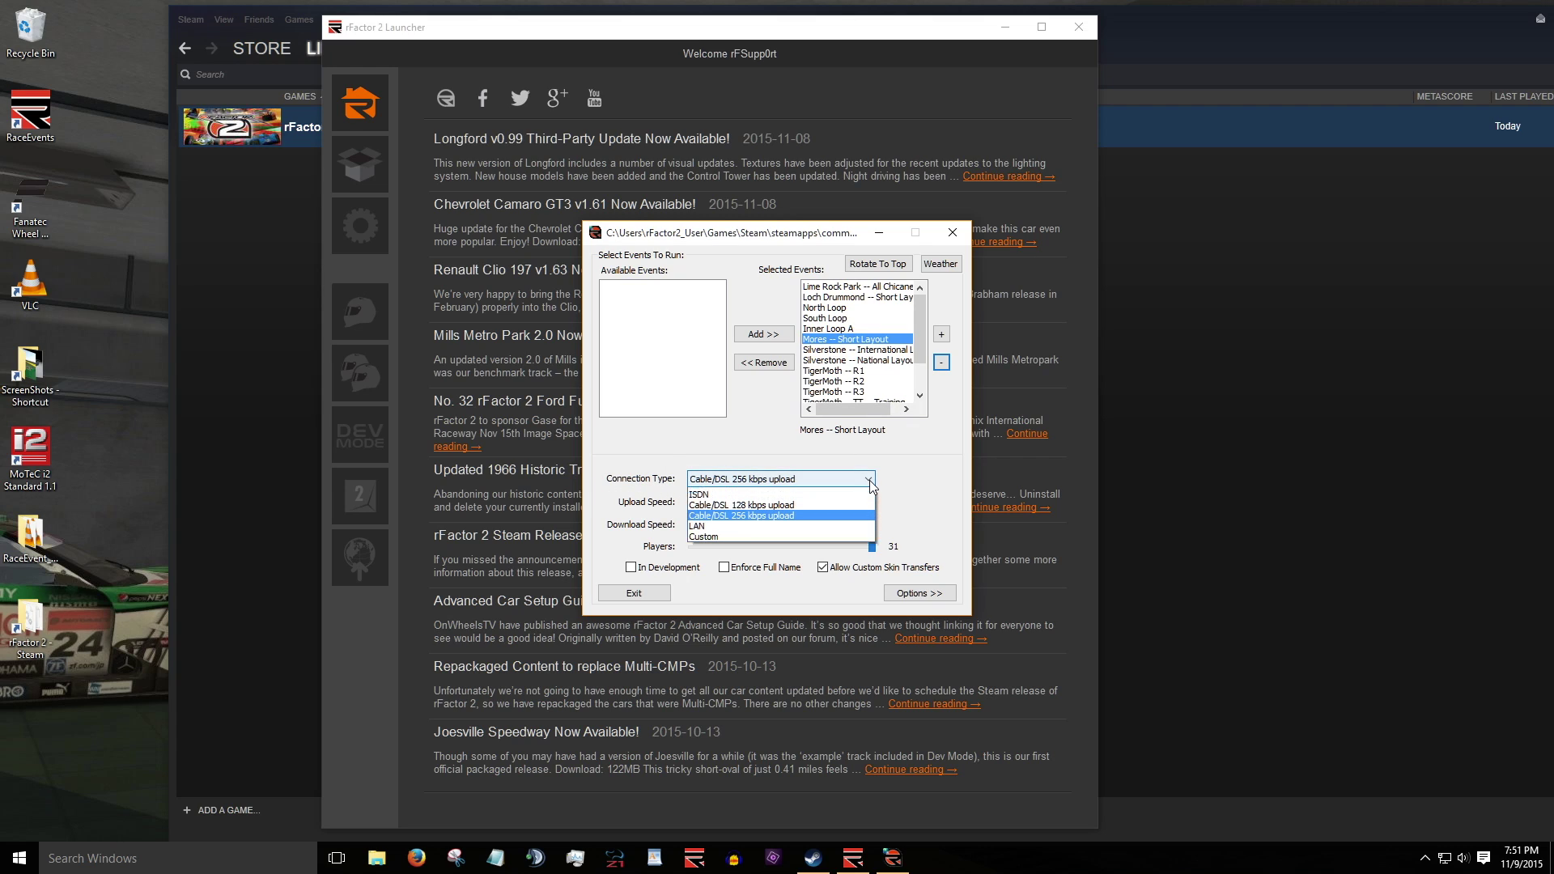
click(870, 484)
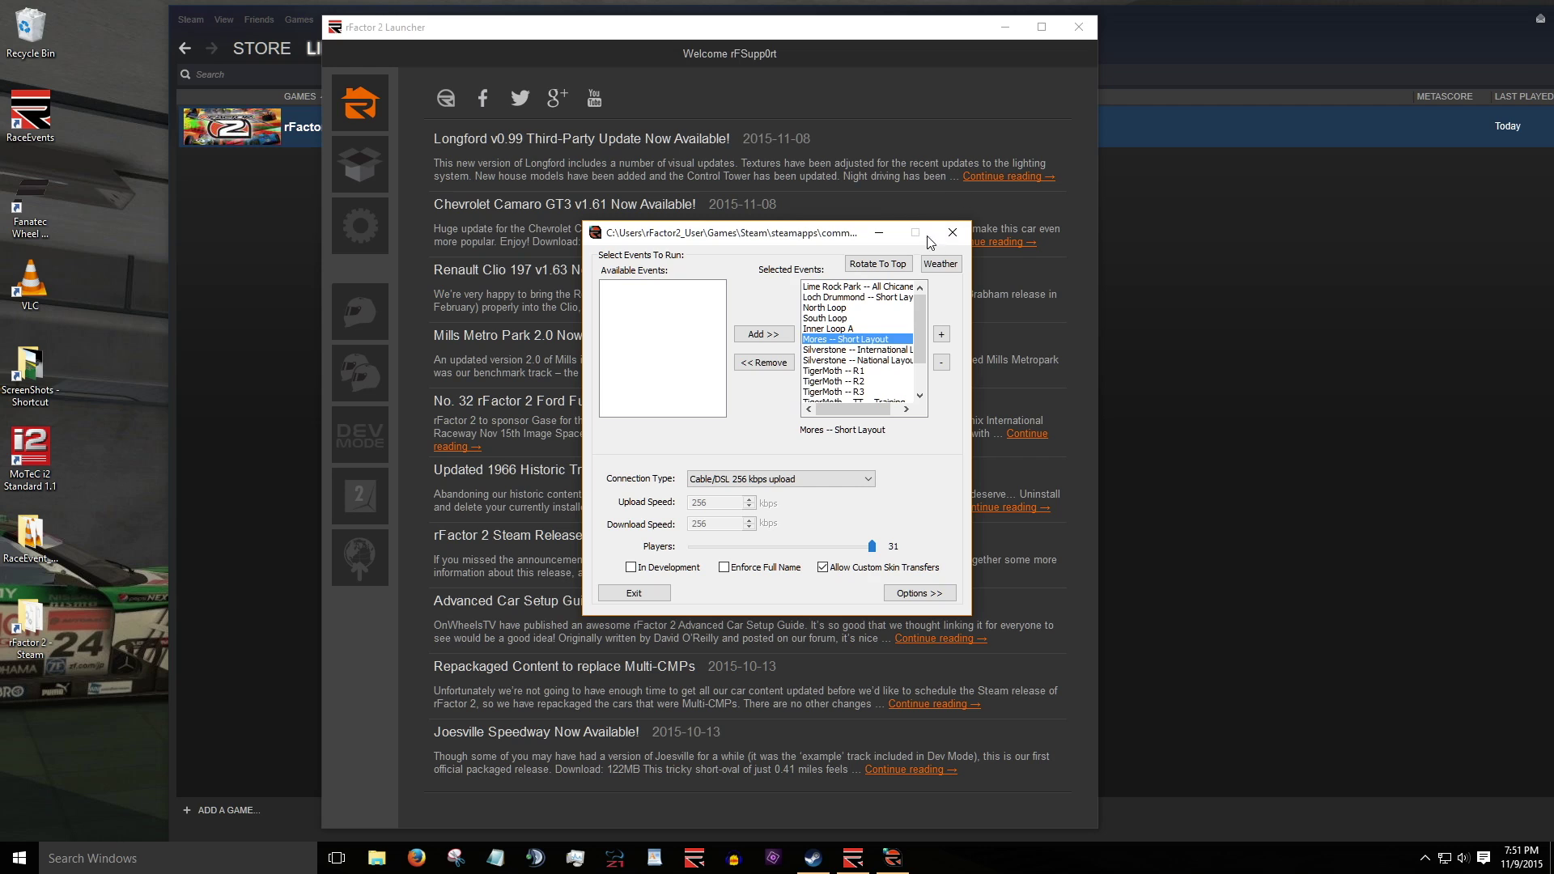
click(945, 263)
click(942, 263)
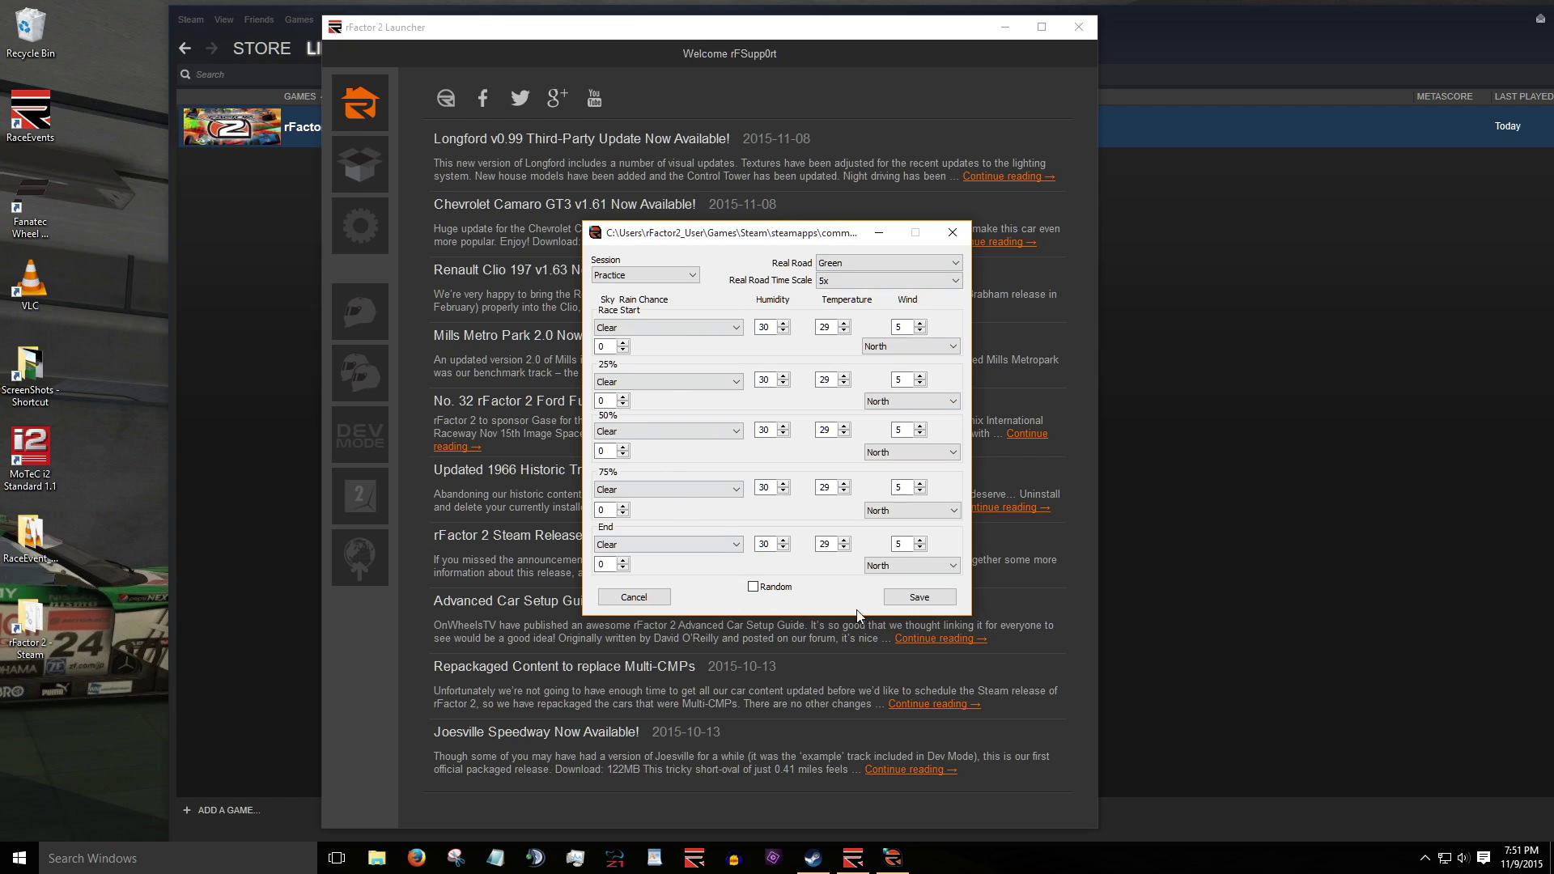
click(634, 597)
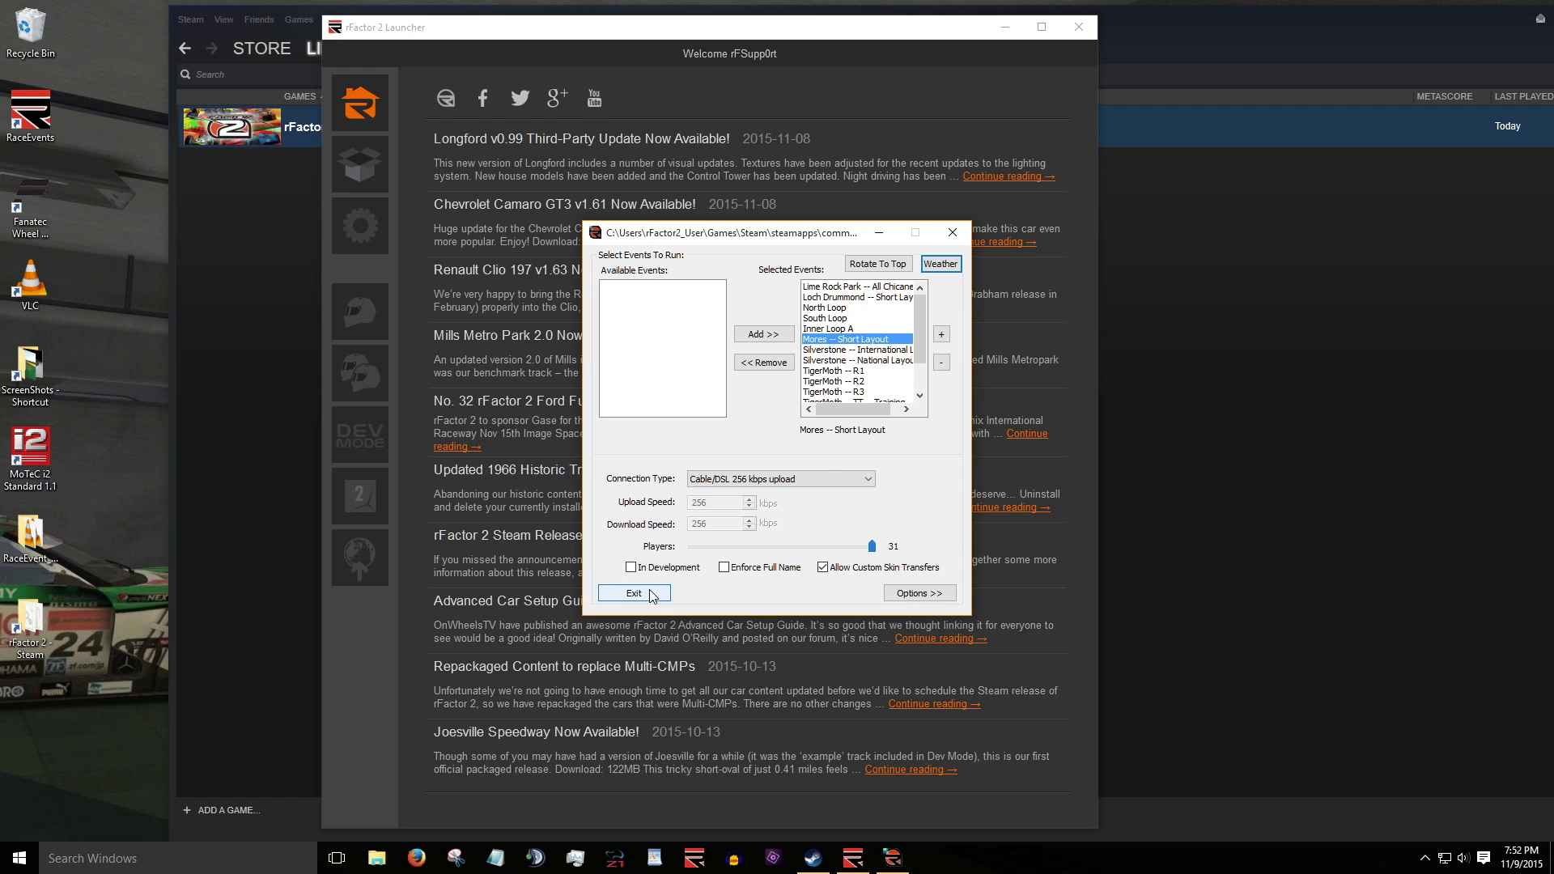
Continue to the event options and name the race "Trackday FUN Weekend".
click(923, 598)
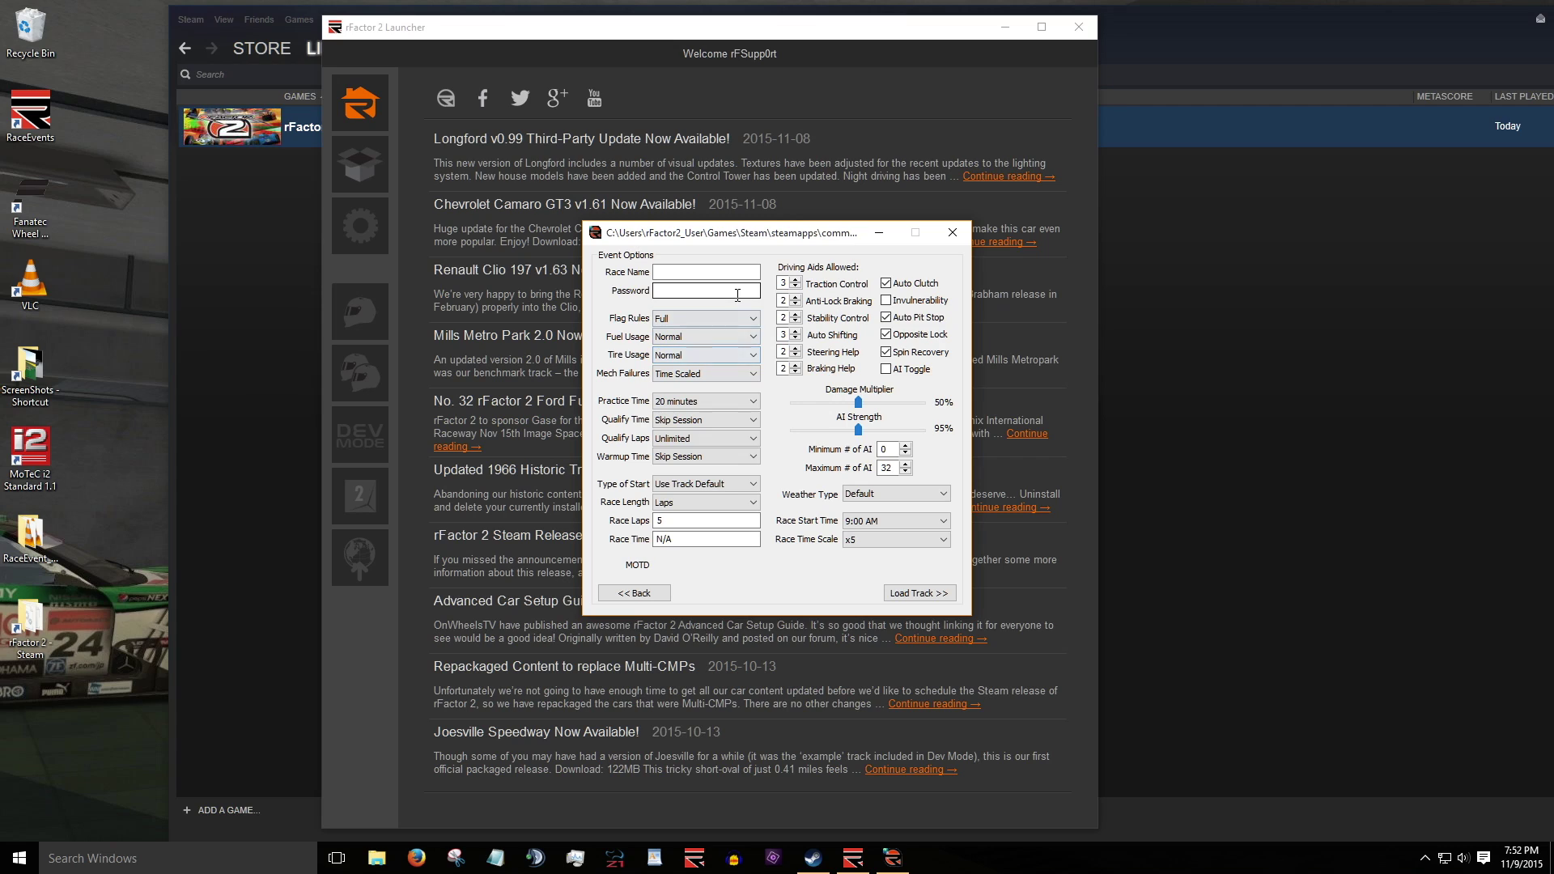
click(670, 271)
text(Trackday FUN Weekend)
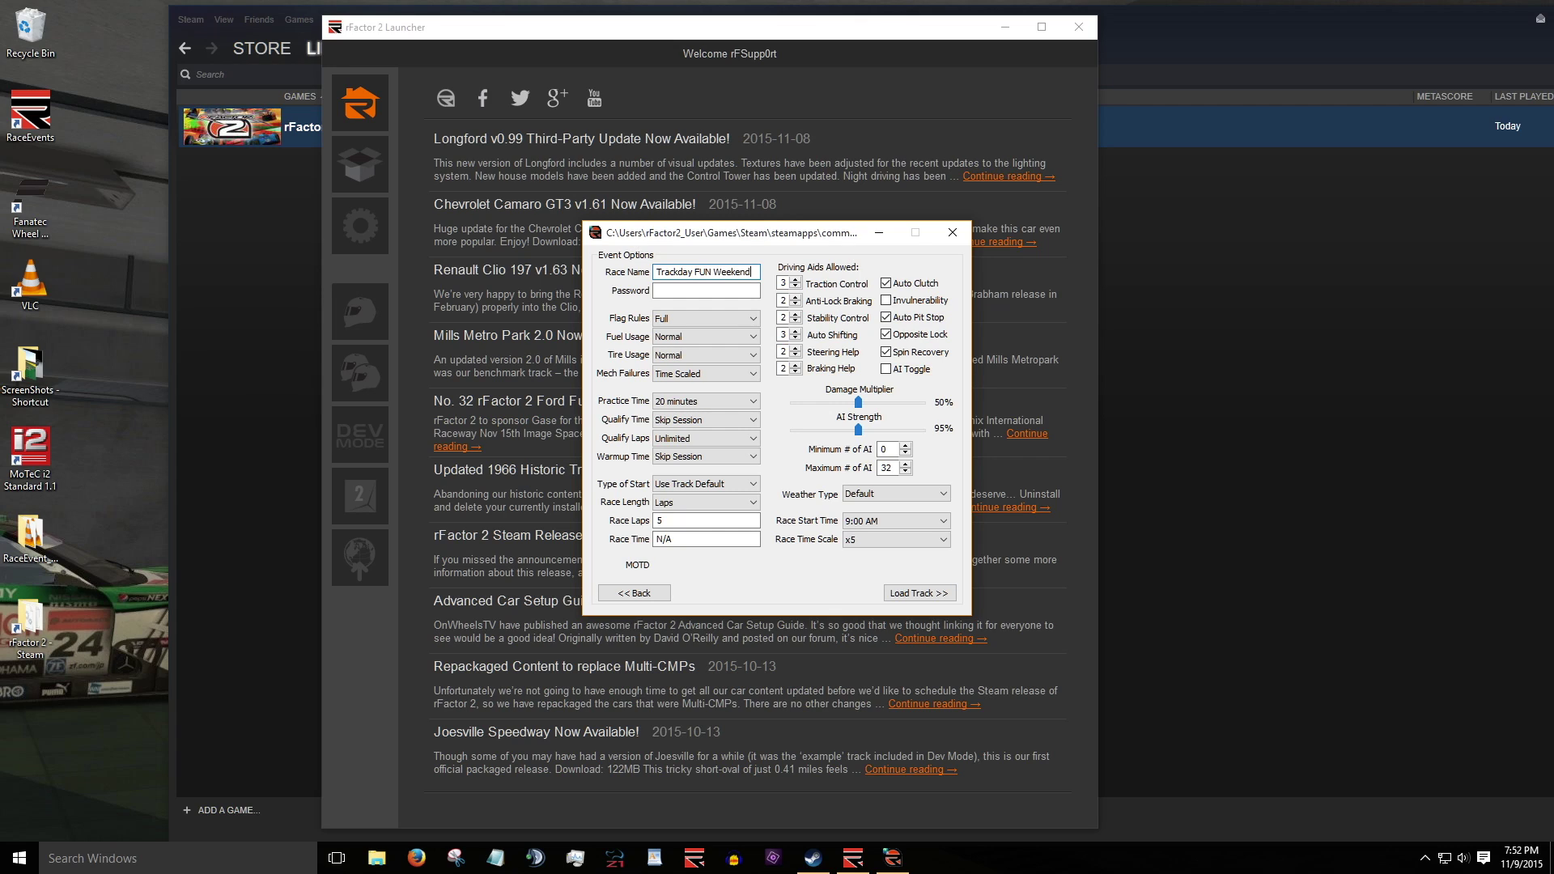
click(652, 291)
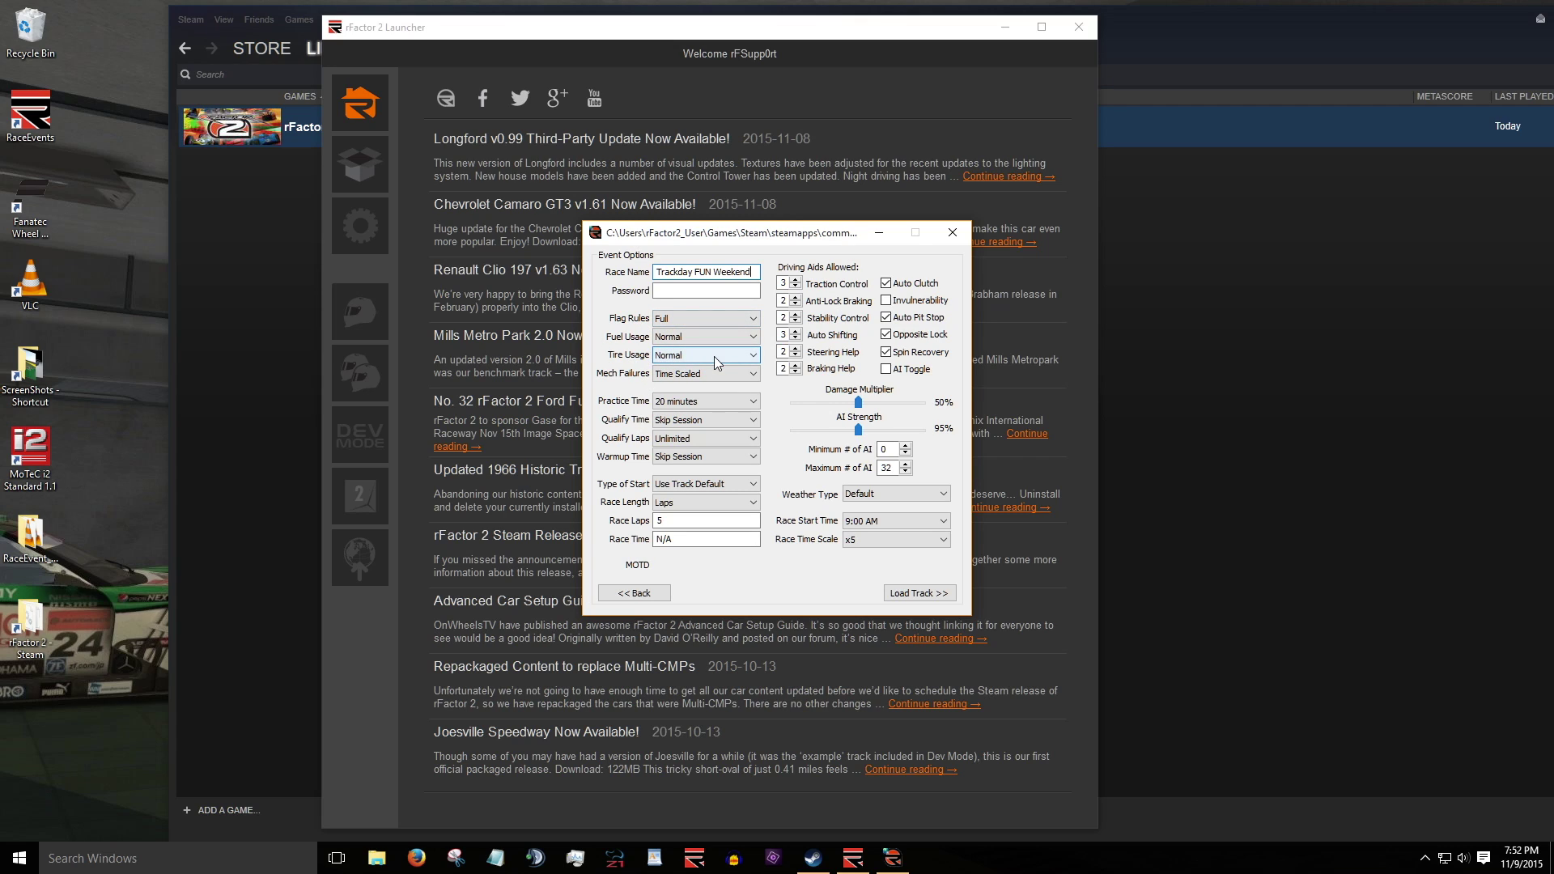
Set the flag rules to Black Only and the mechanical failures to Normal.
click(752, 321)
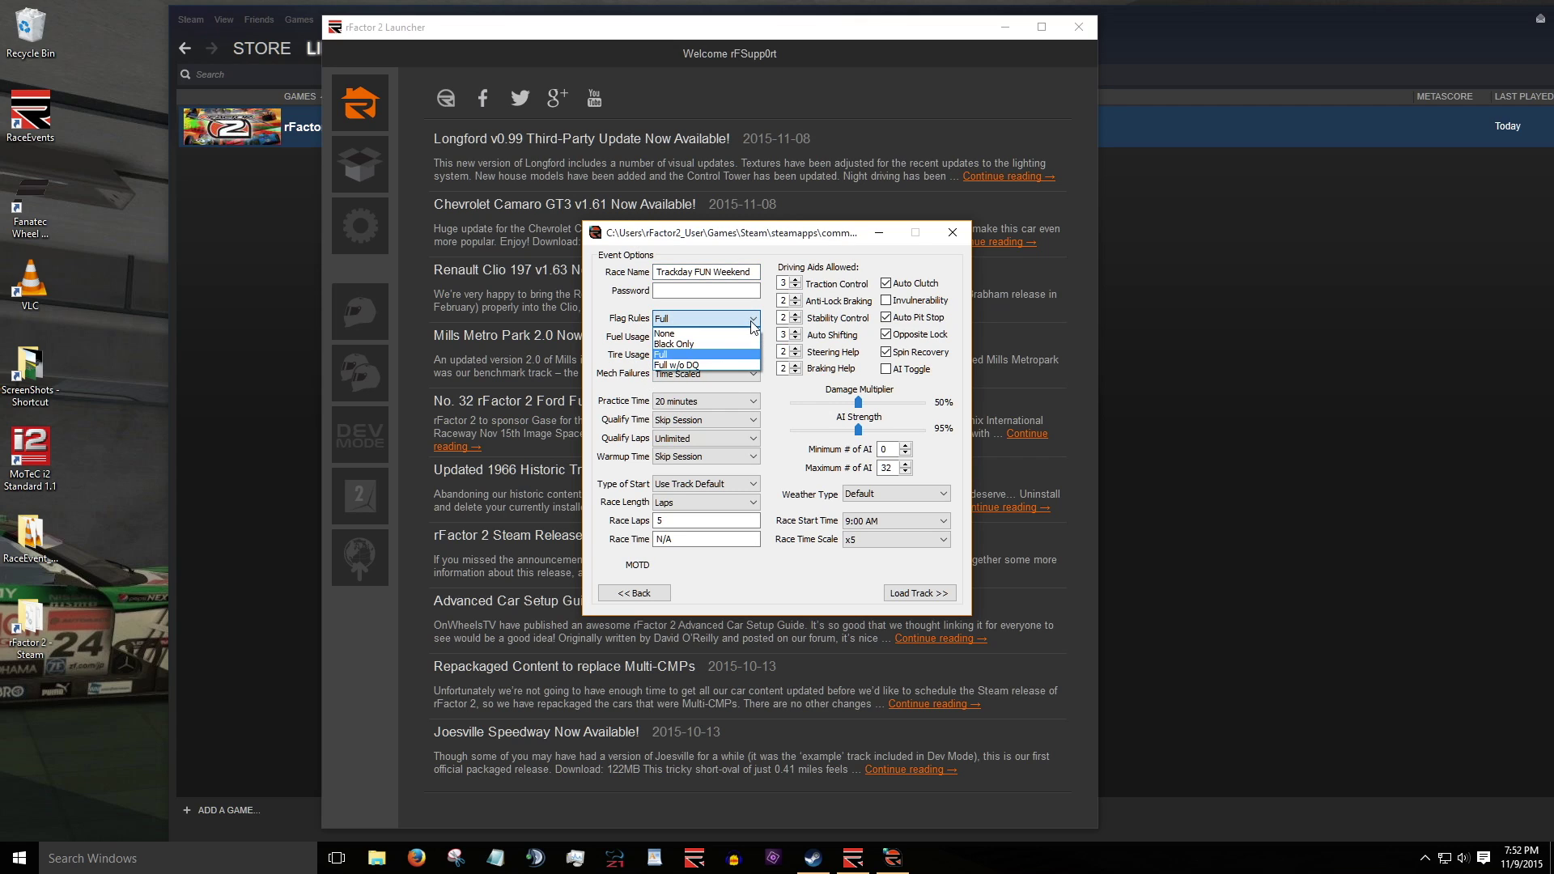
click(746, 338)
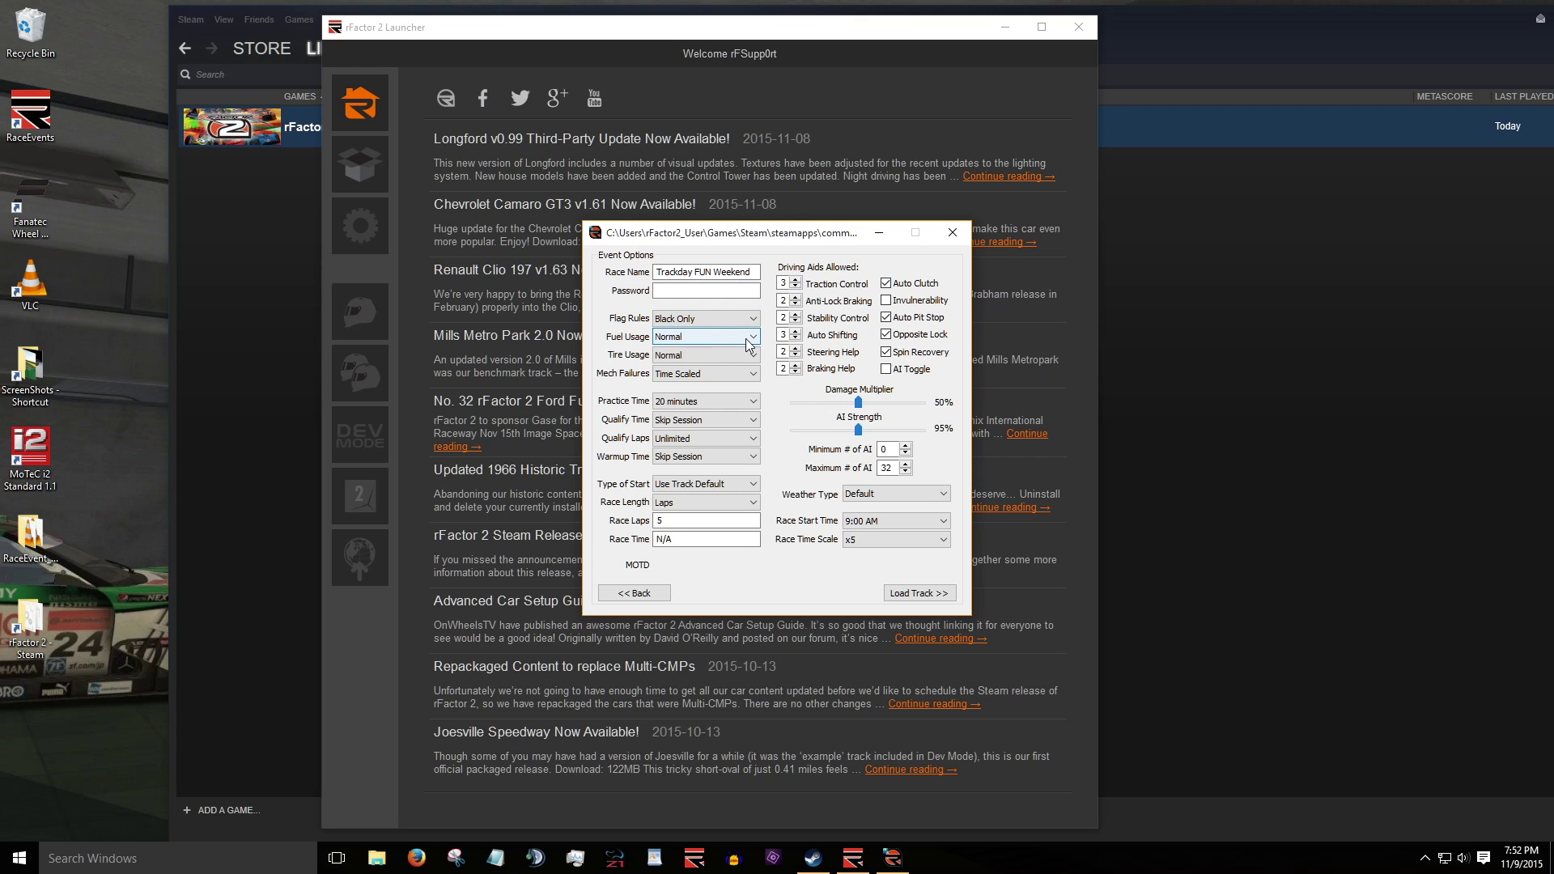
click(701, 375)
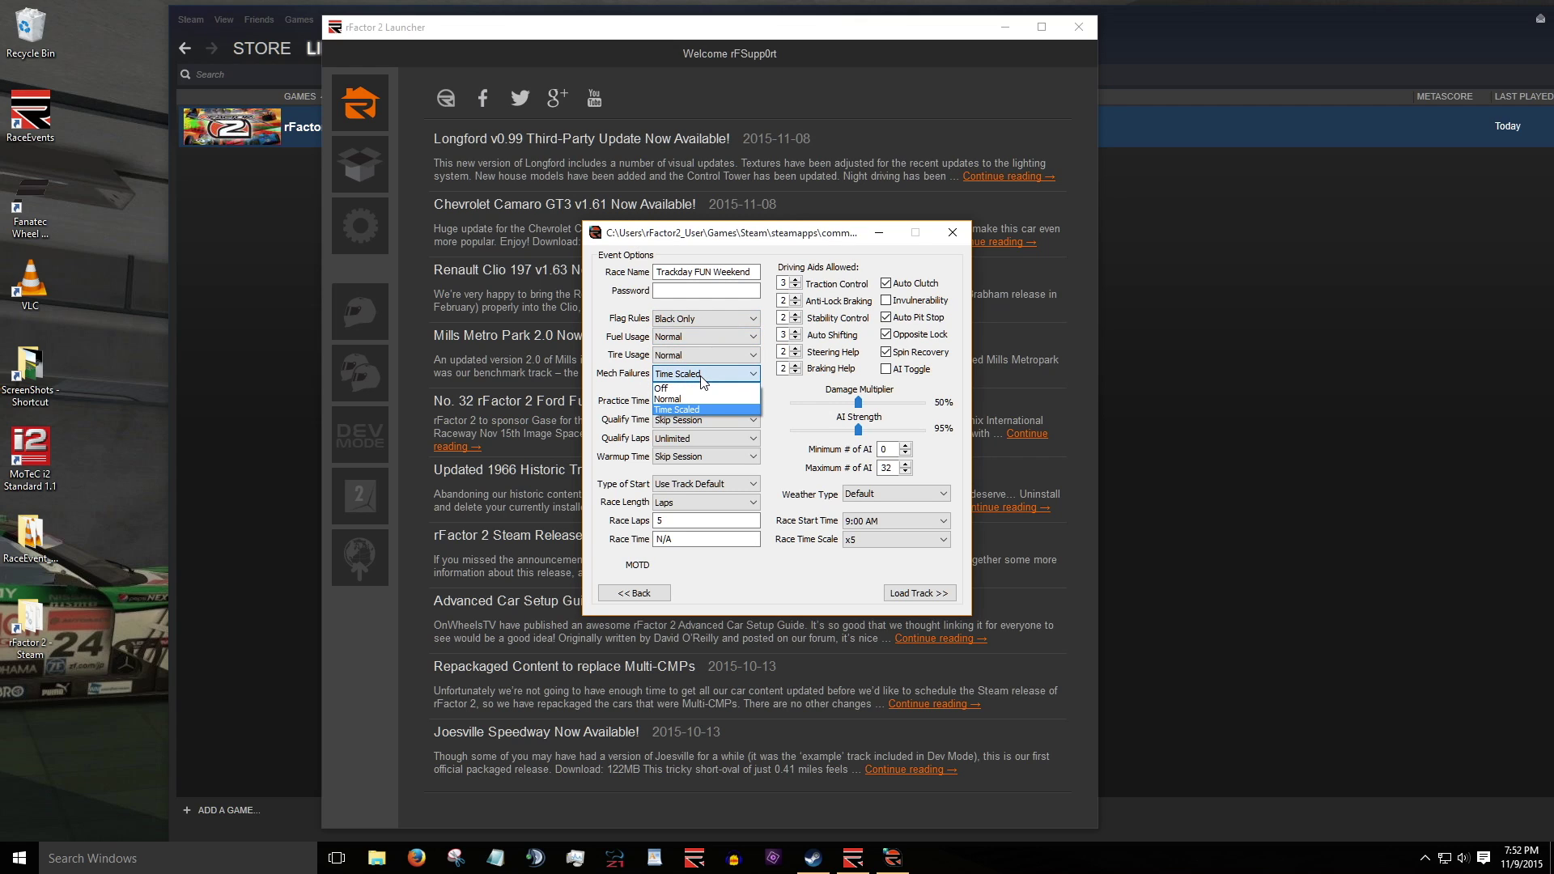
click(701, 398)
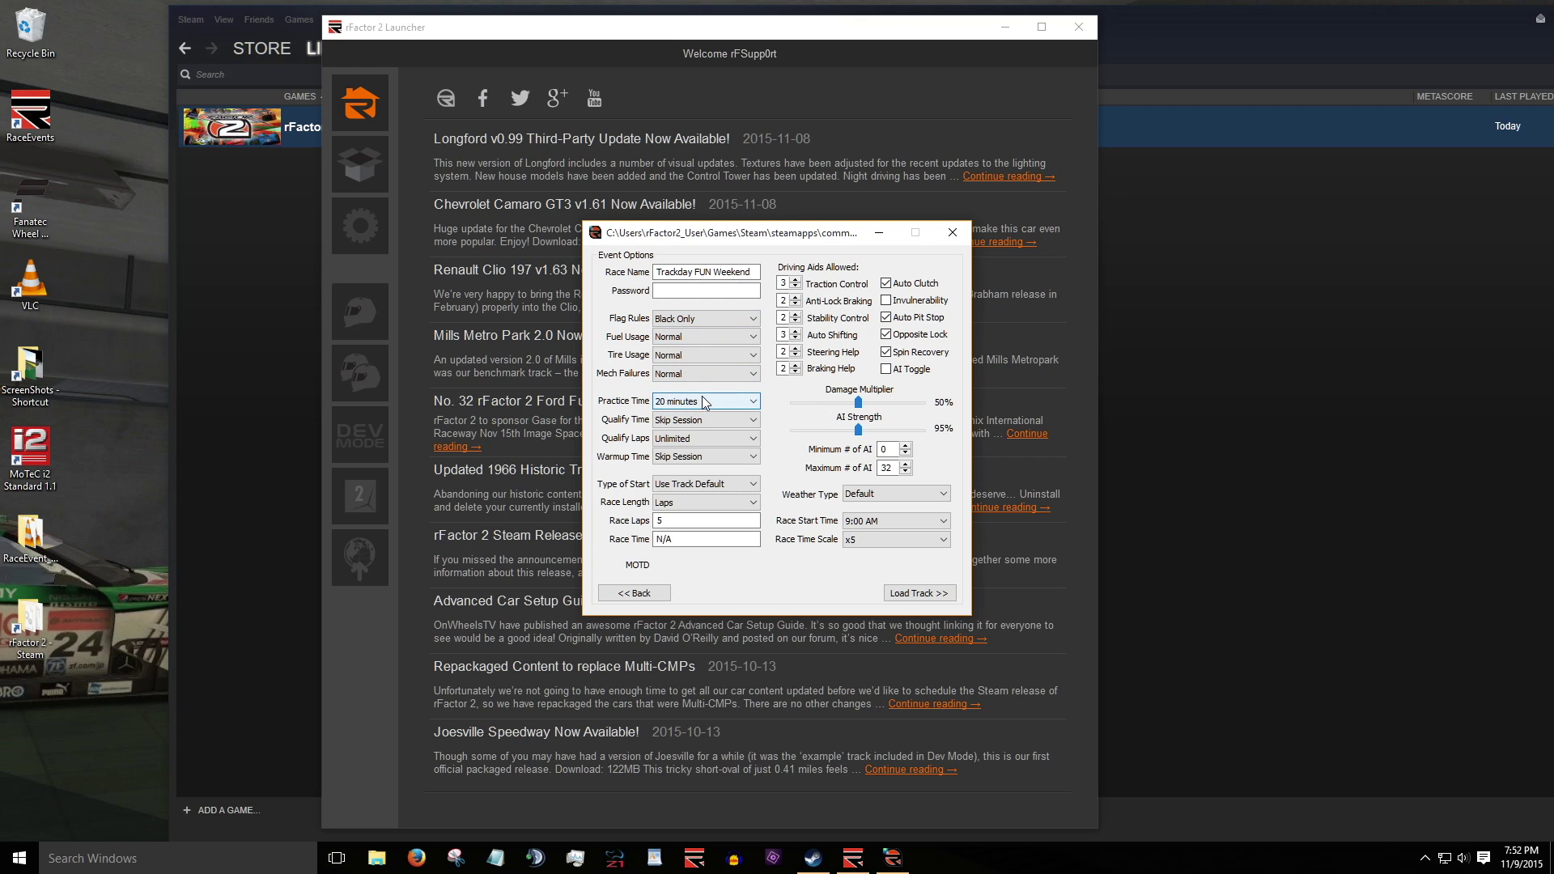
Set the race to 10 laps and the minimum number of AI to 5, keeping the weather type at Default.
double_click(680, 521)
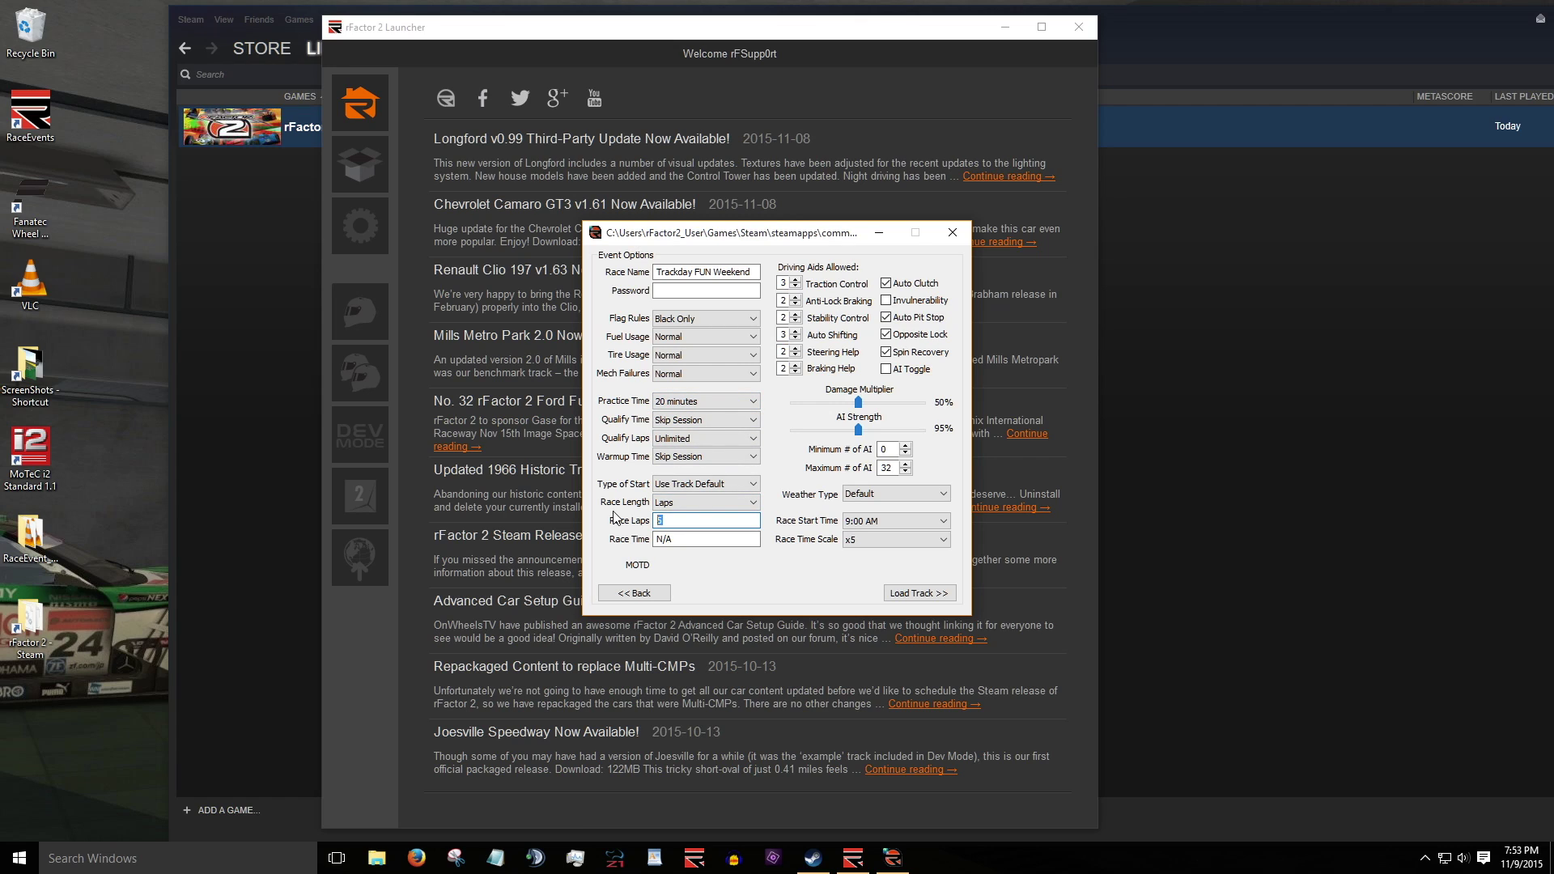
text(10)
click(905, 446)
click(905, 446)
click(905, 446)
click(922, 494)
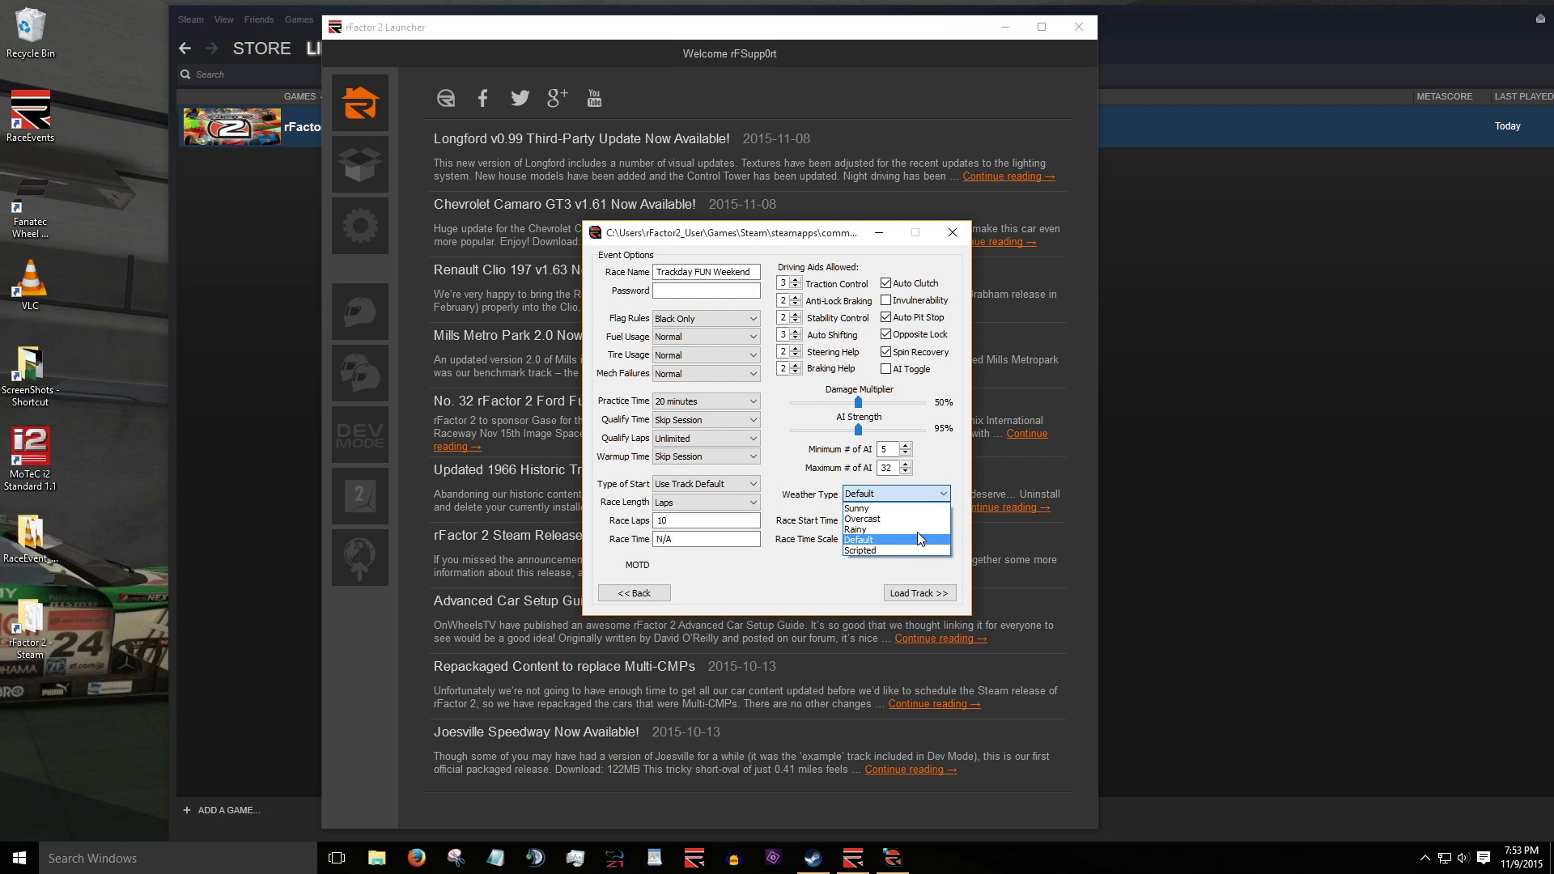
click(908, 493)
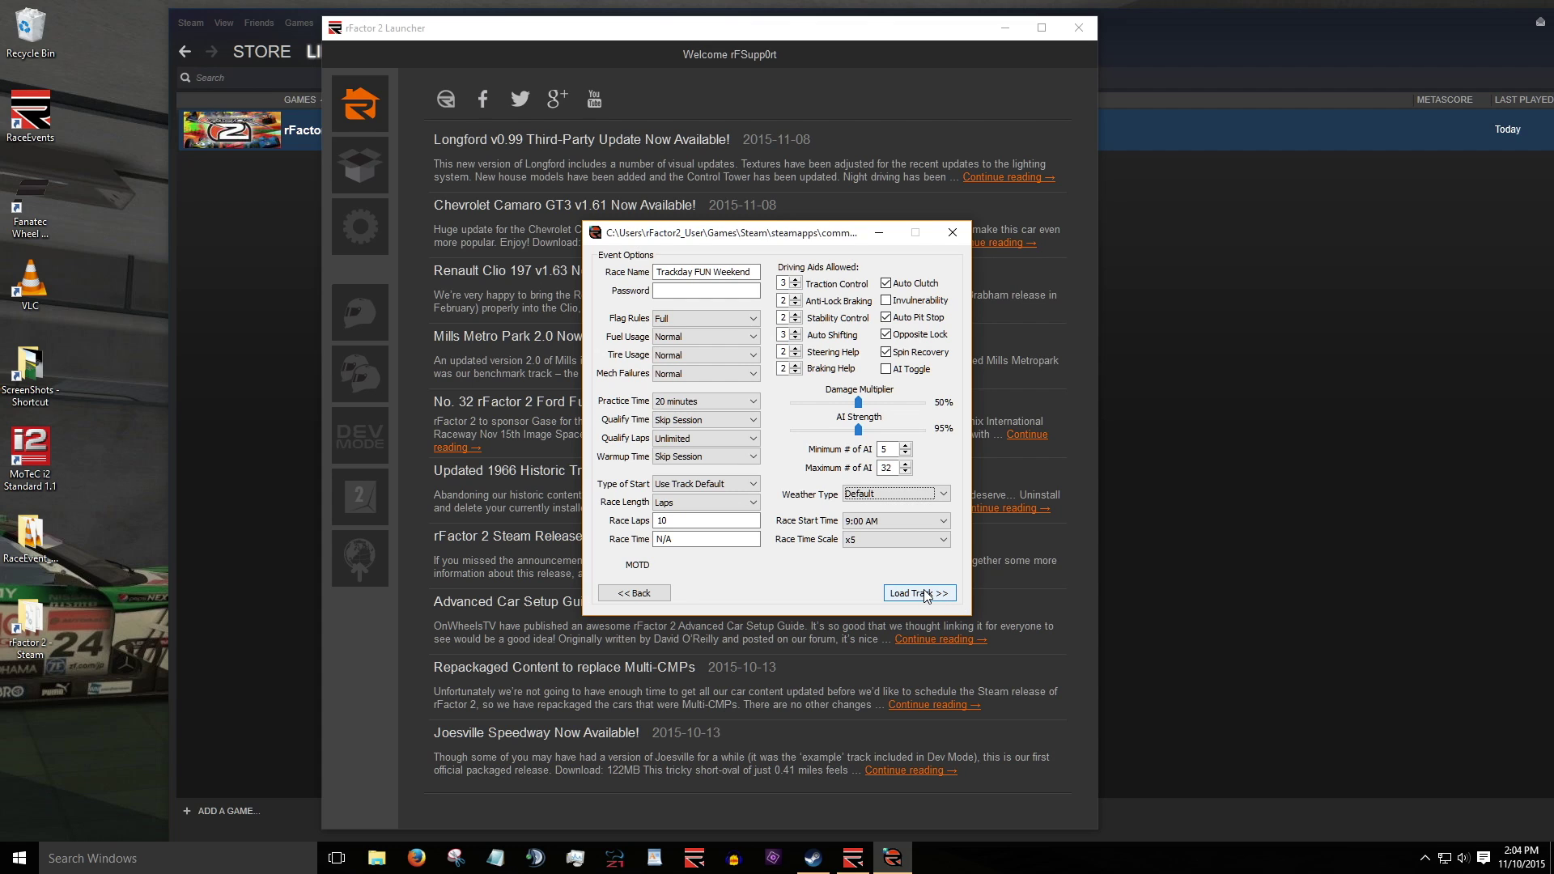
Load the track to start the server, and try out adding an AI driver and booting that driver from the session.
click(923, 592)
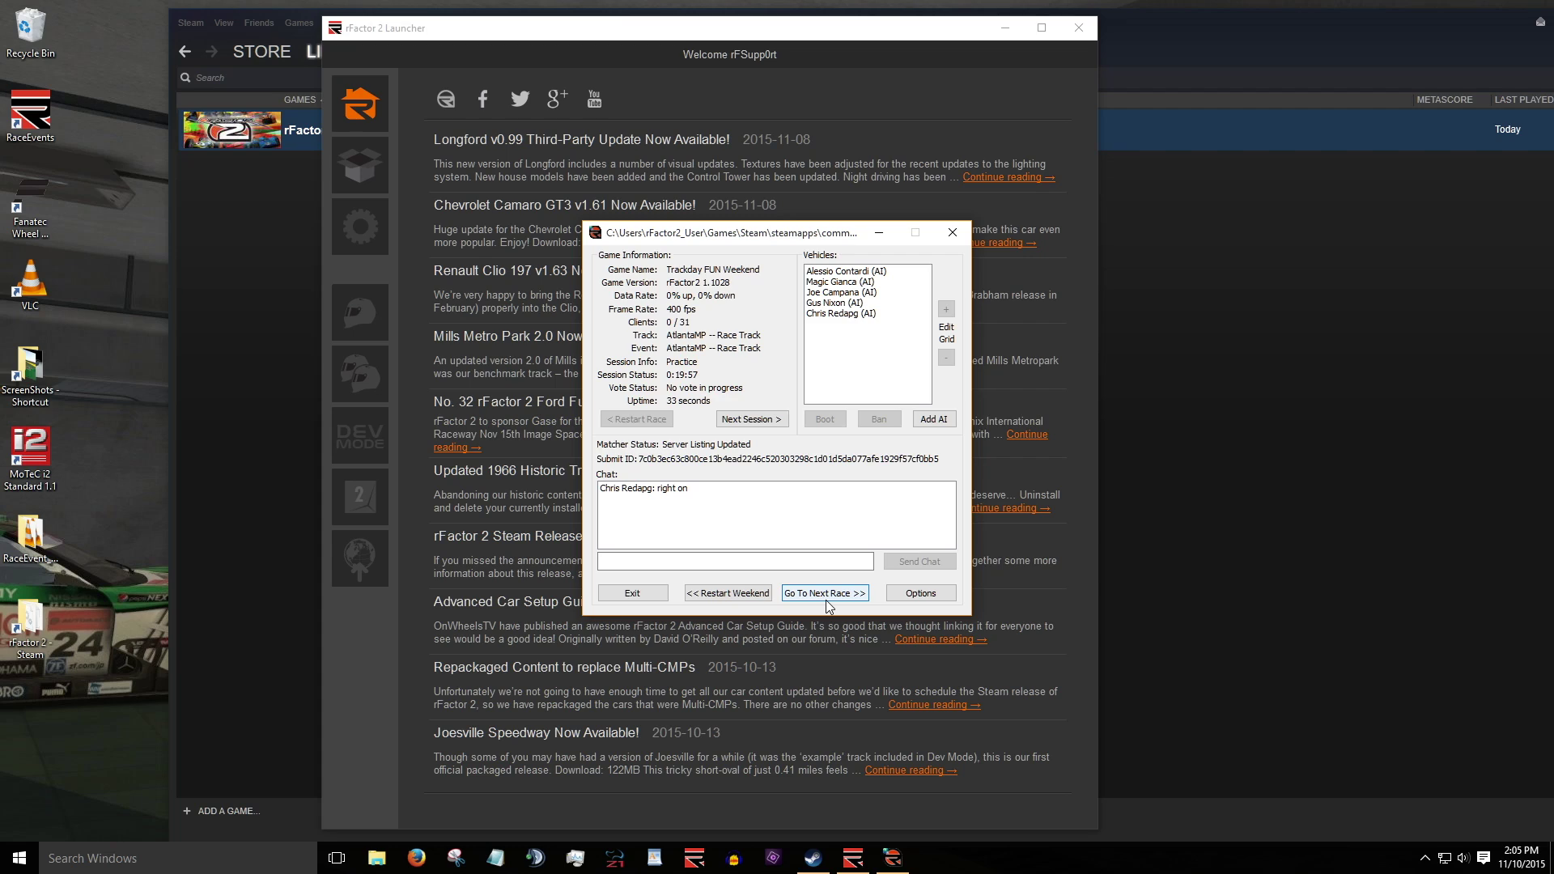
click(935, 422)
click(846, 324)
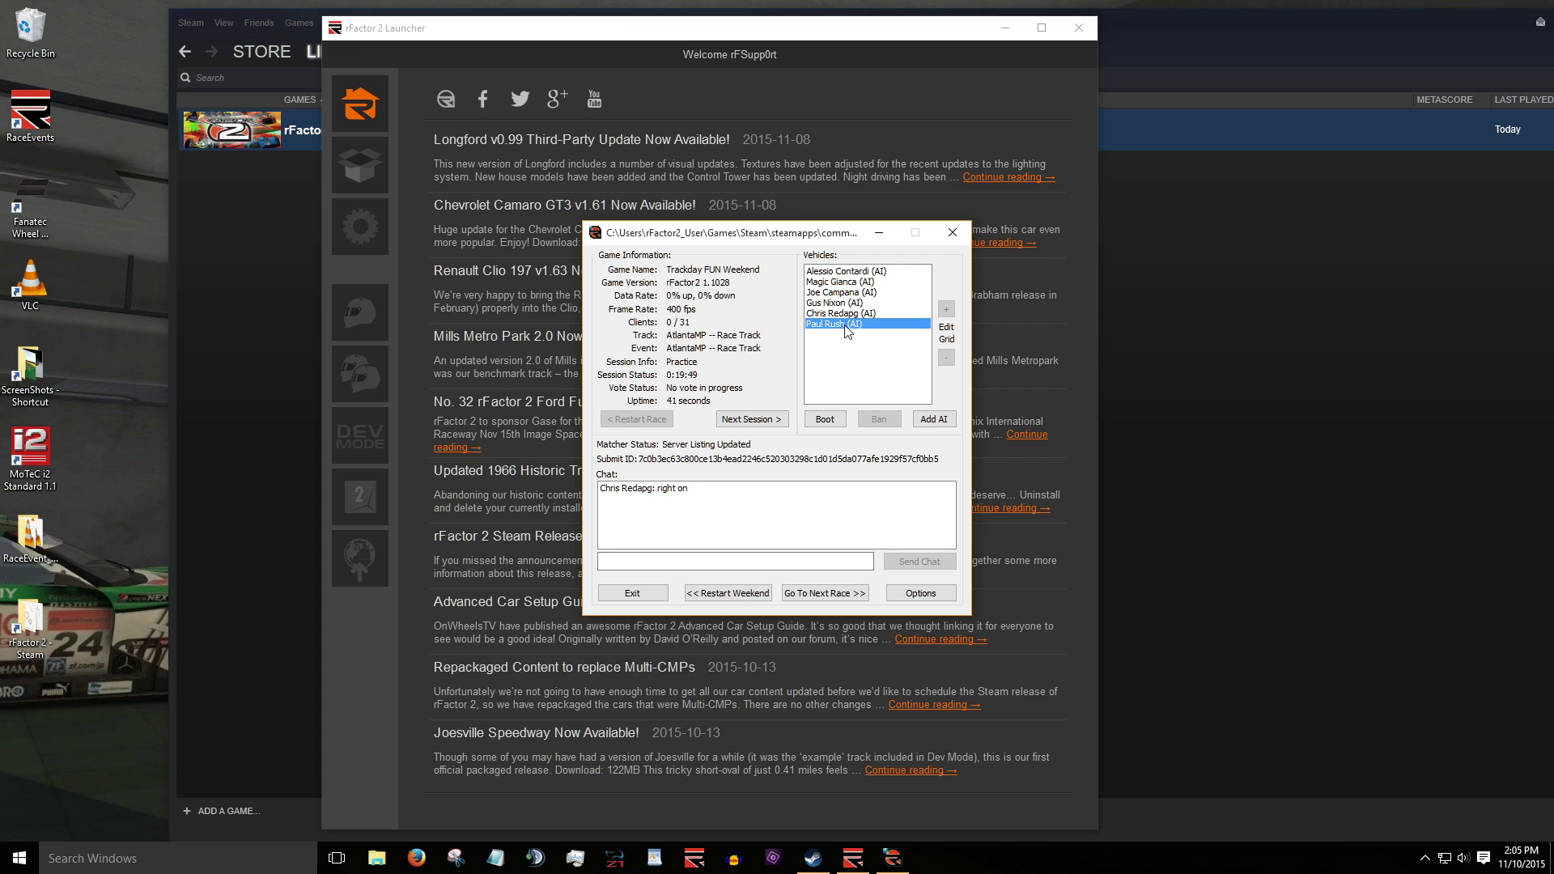
click(825, 418)
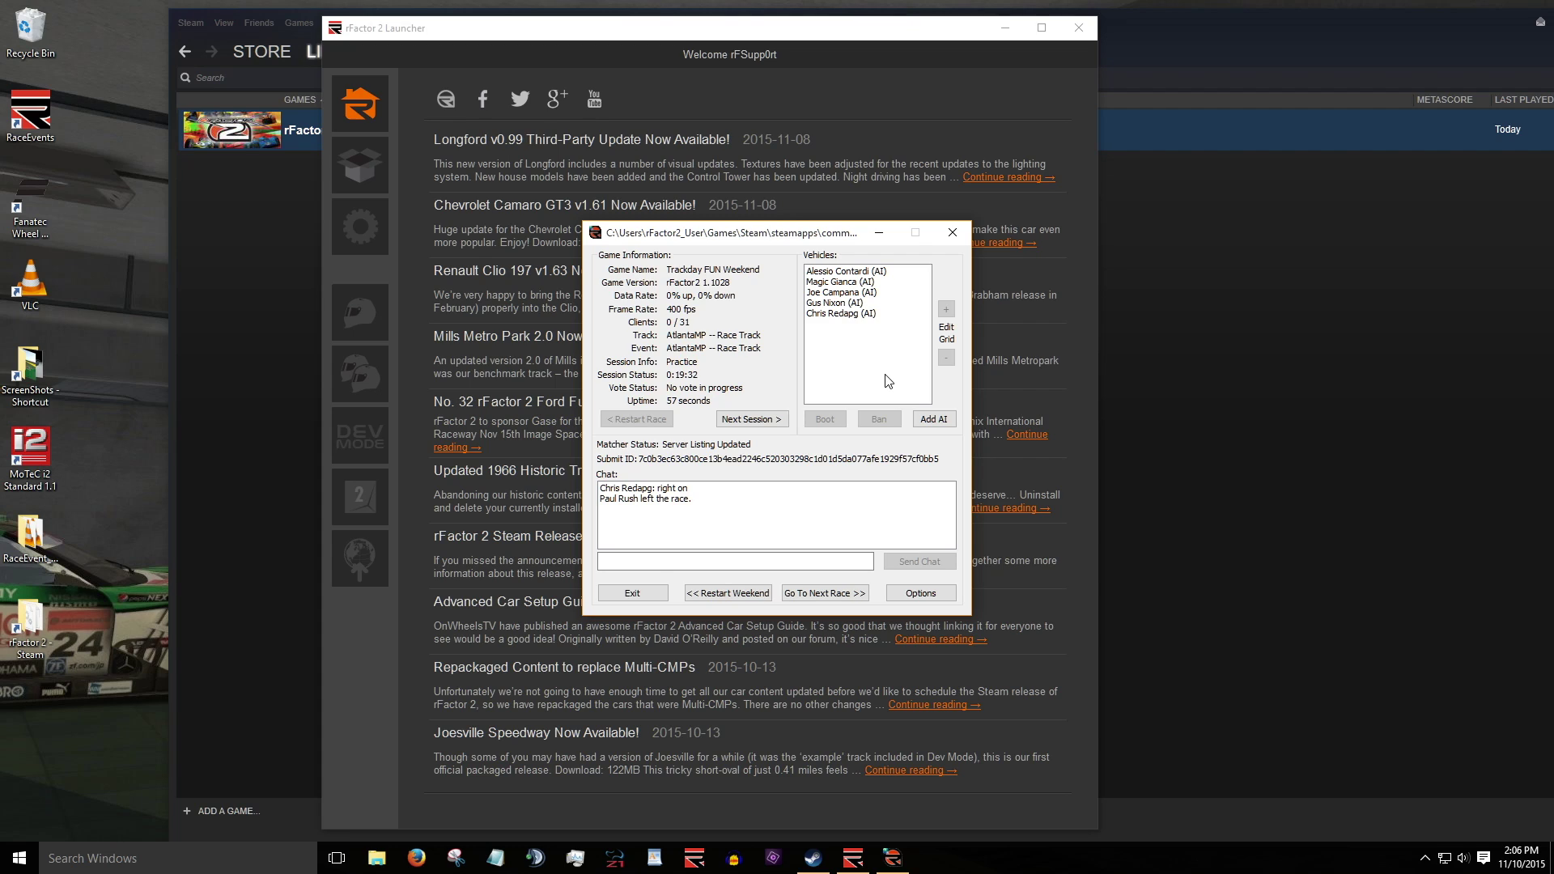
Return from the running session to the event selection and remove Lime Rock Park -- All Chicanes from the selected events.
click(920, 595)
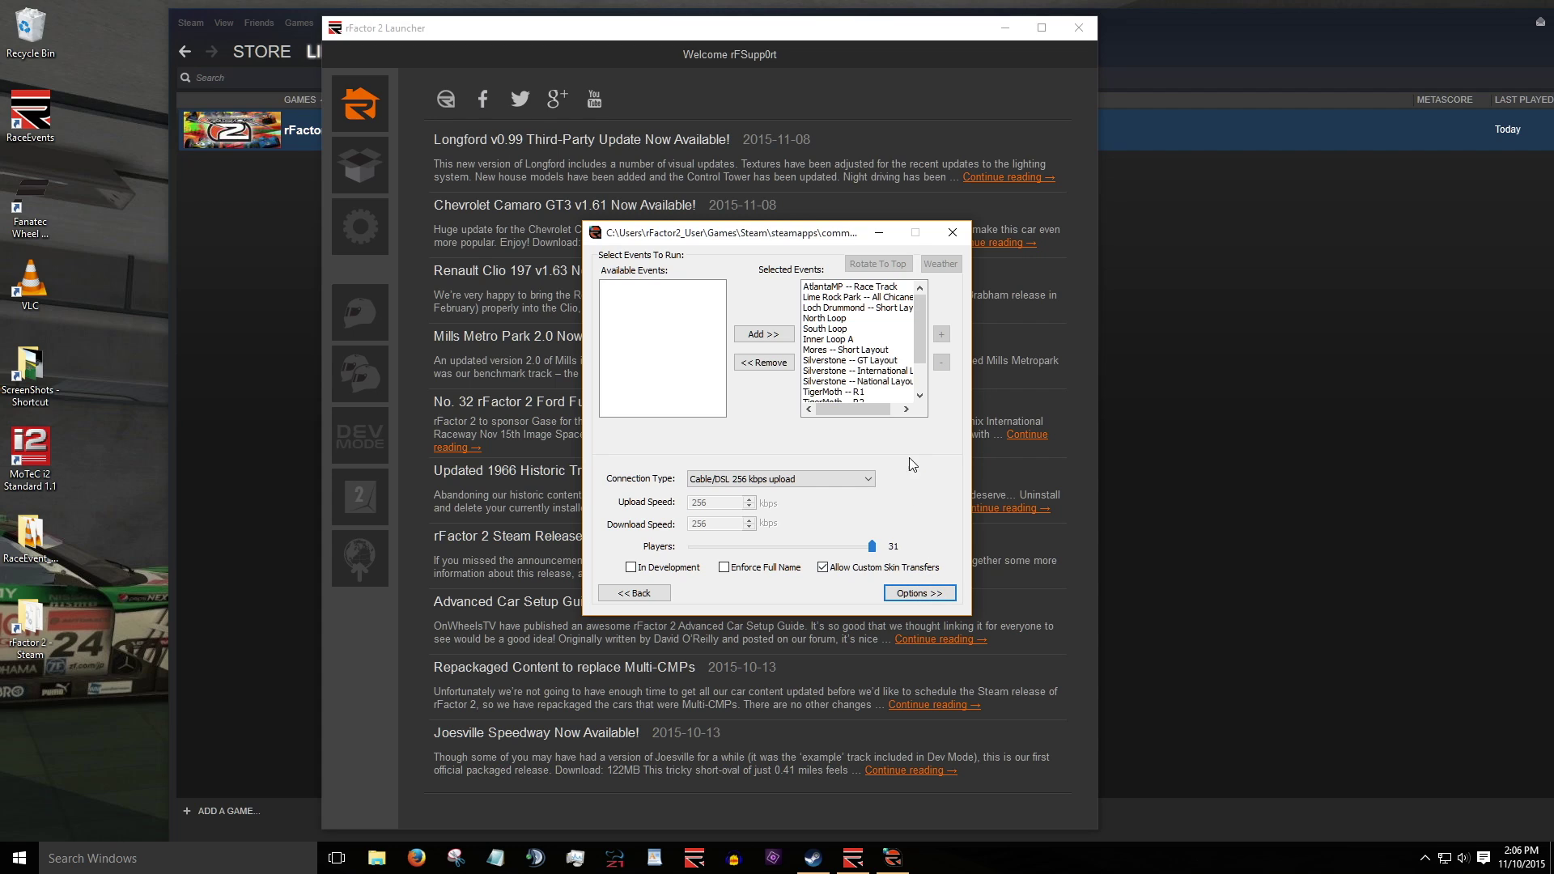
click(854, 299)
click(767, 365)
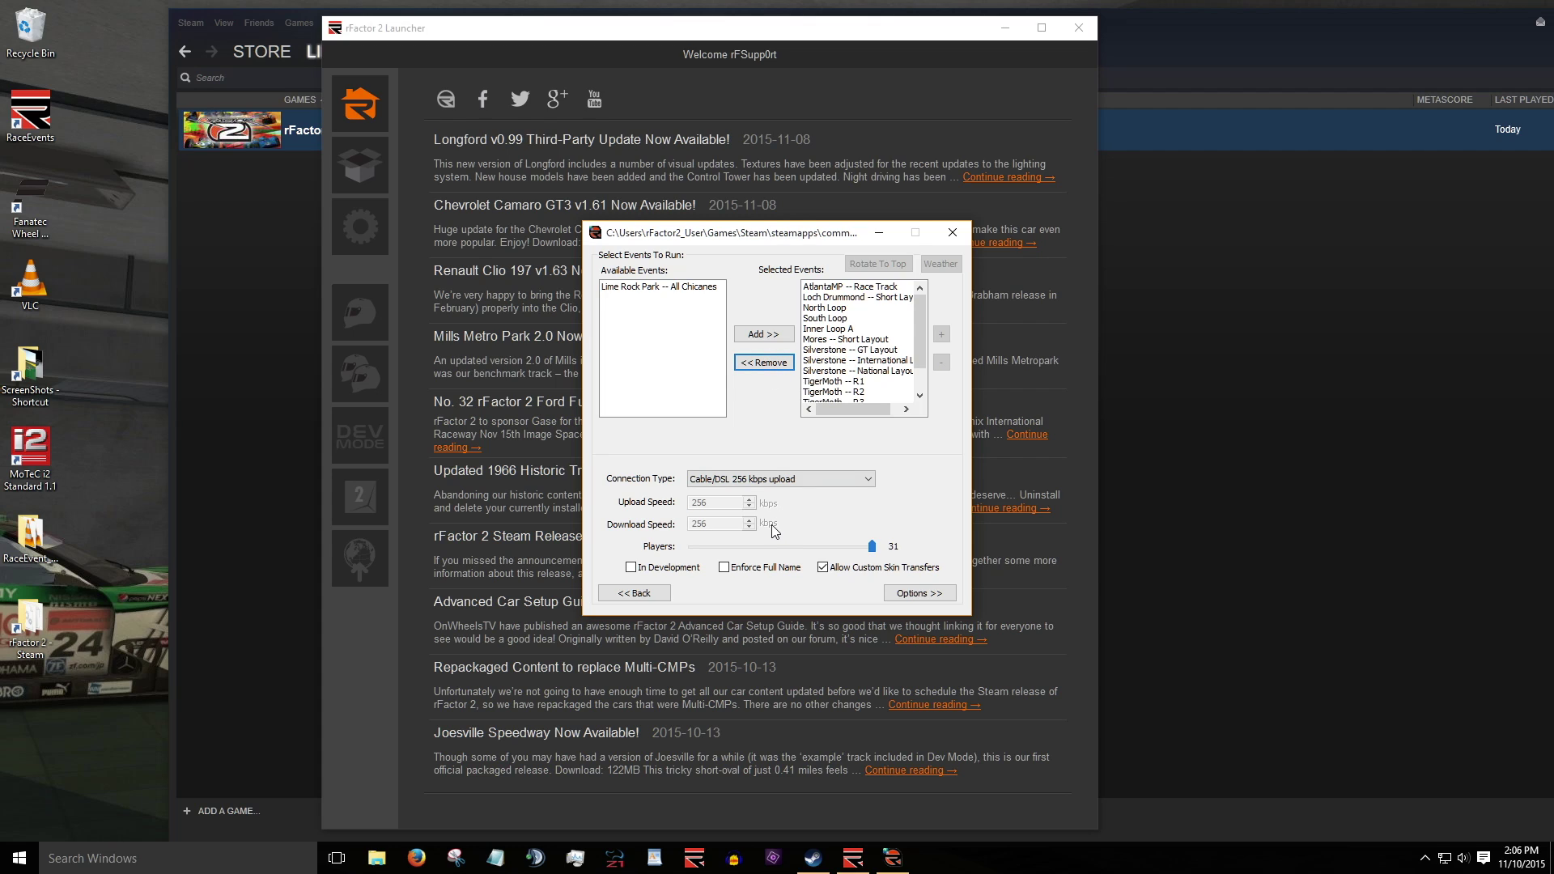
Set the qualify time to 10 minutes in the event options and load the track again.
click(882, 591)
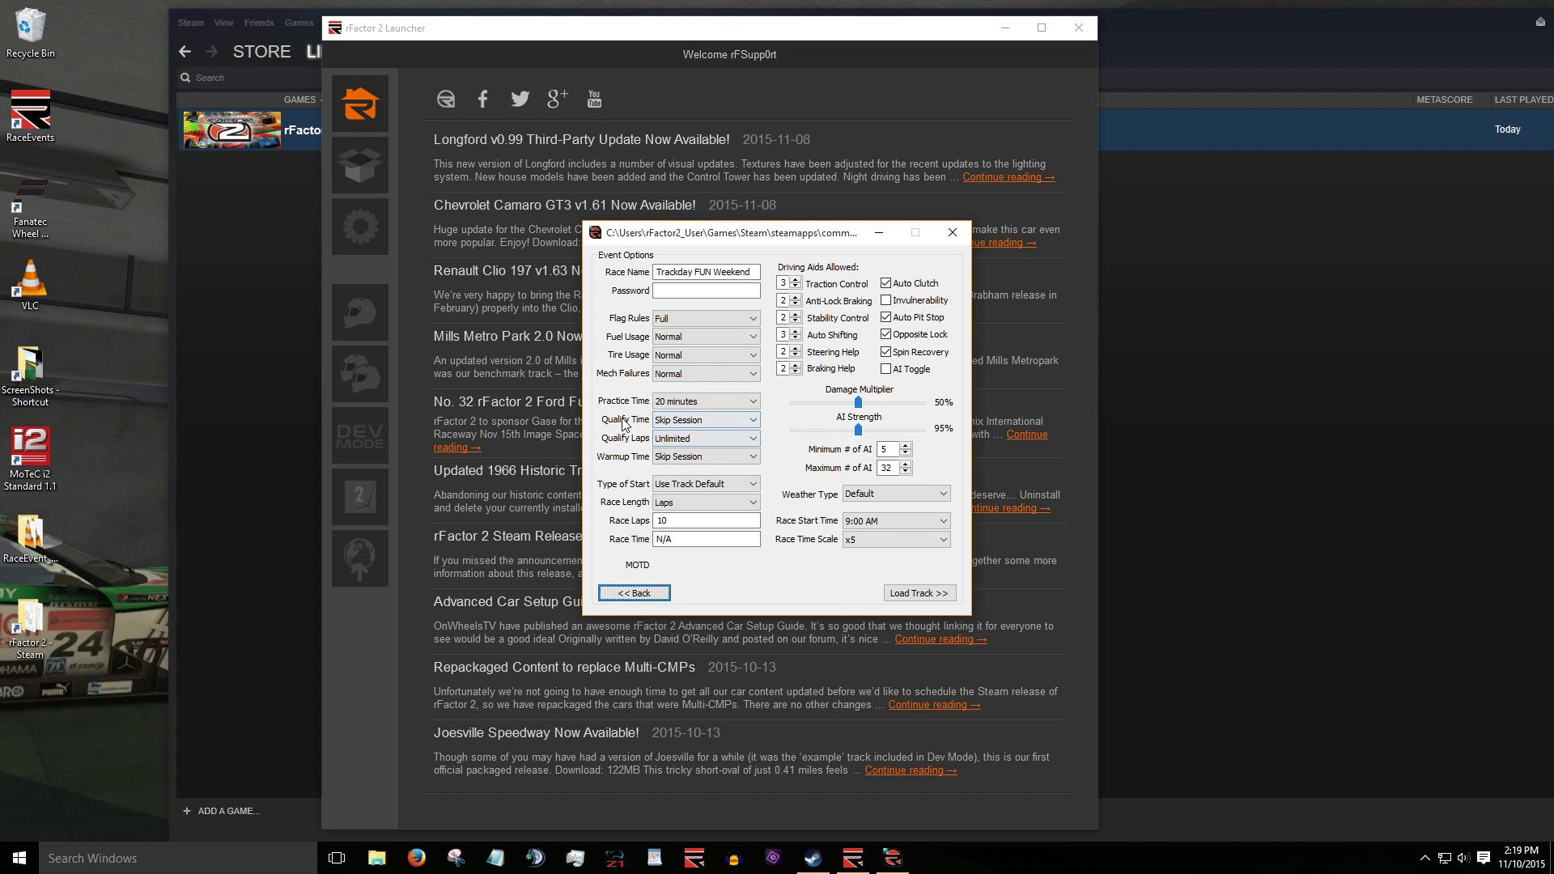
click(755, 423)
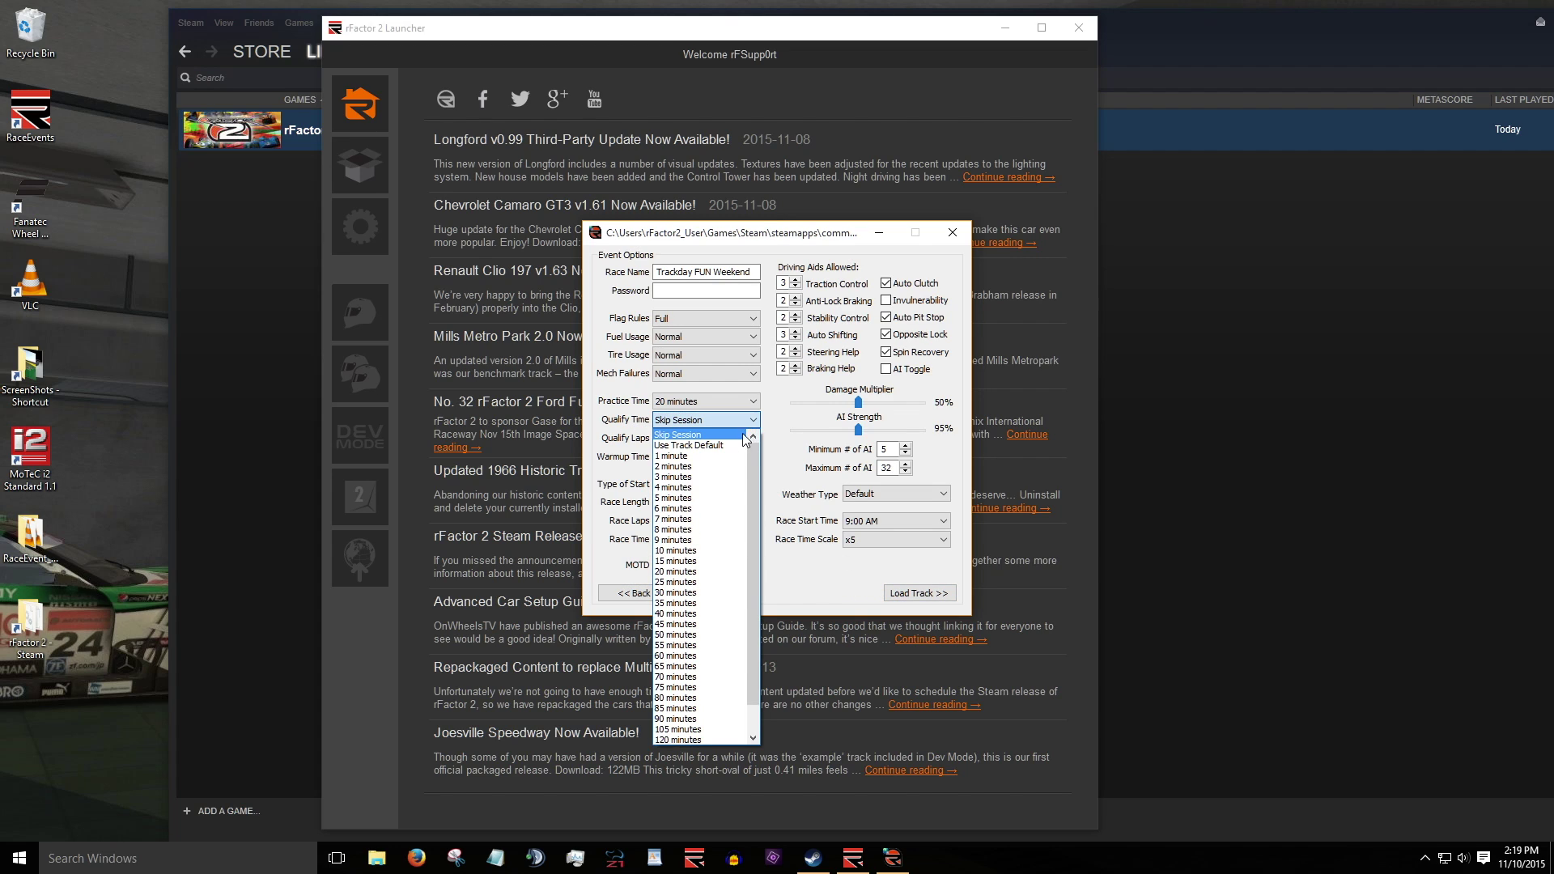
click(709, 551)
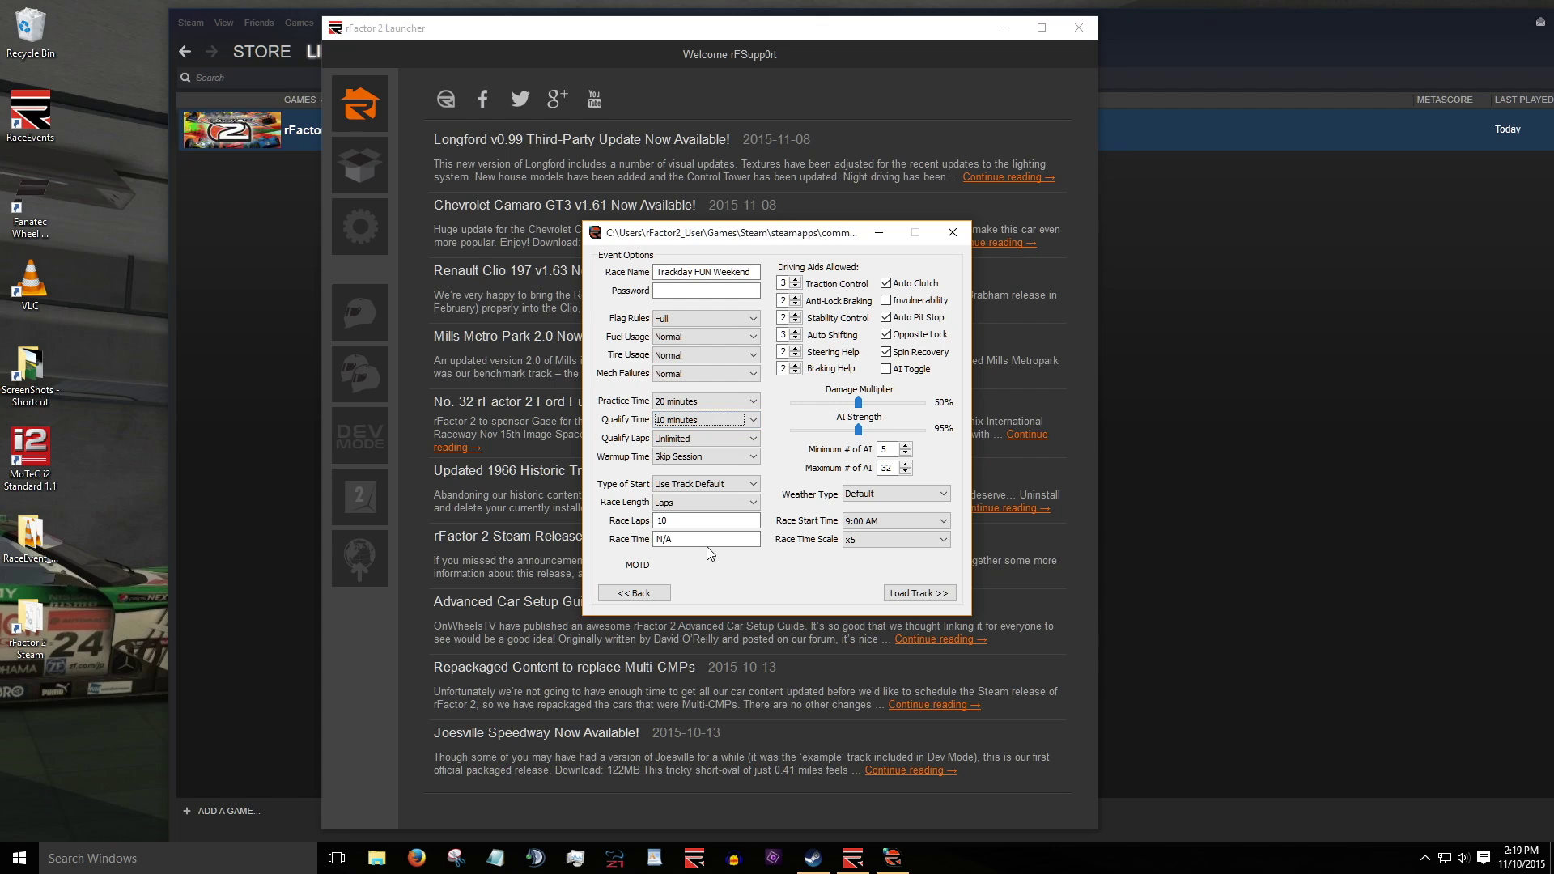
click(925, 594)
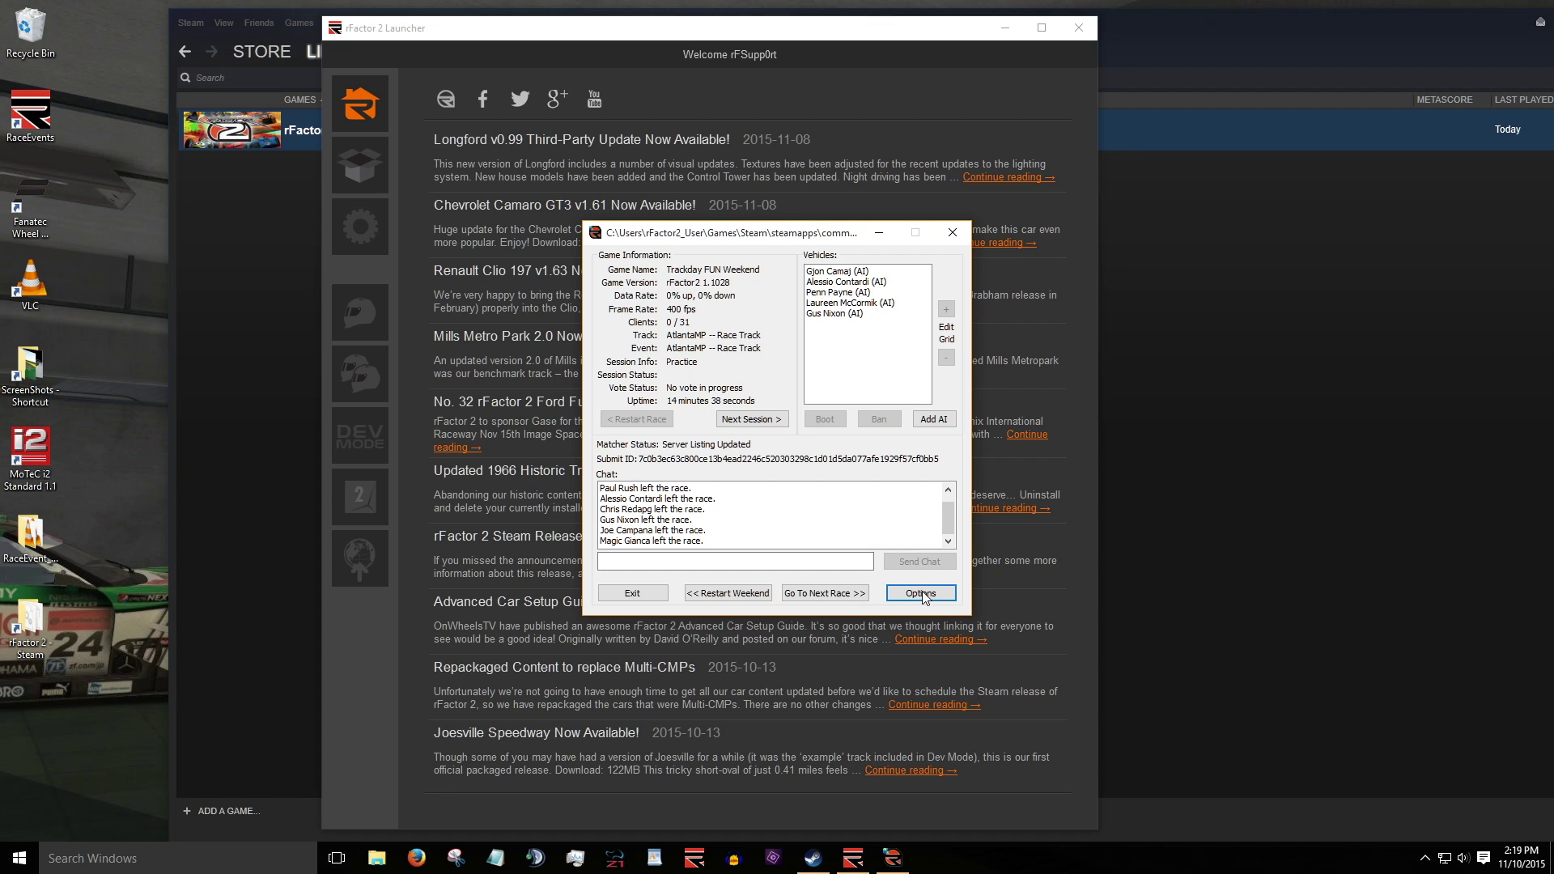
Minimize the server window, launch the multiplayer game and select the Trackday FUN Event server to view its details.
click(878, 233)
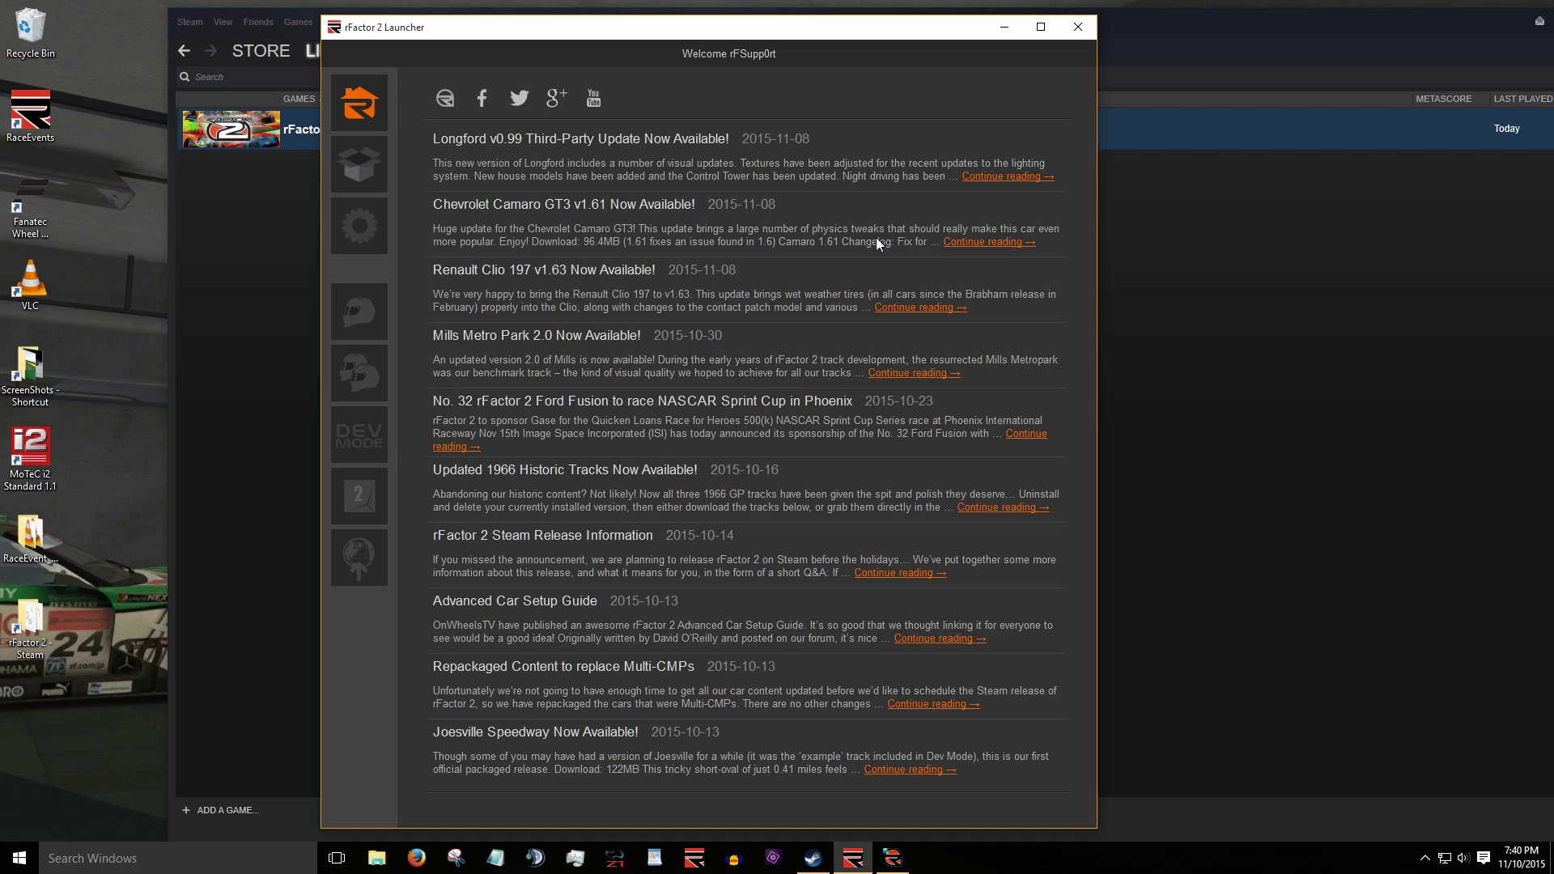
click(348, 363)
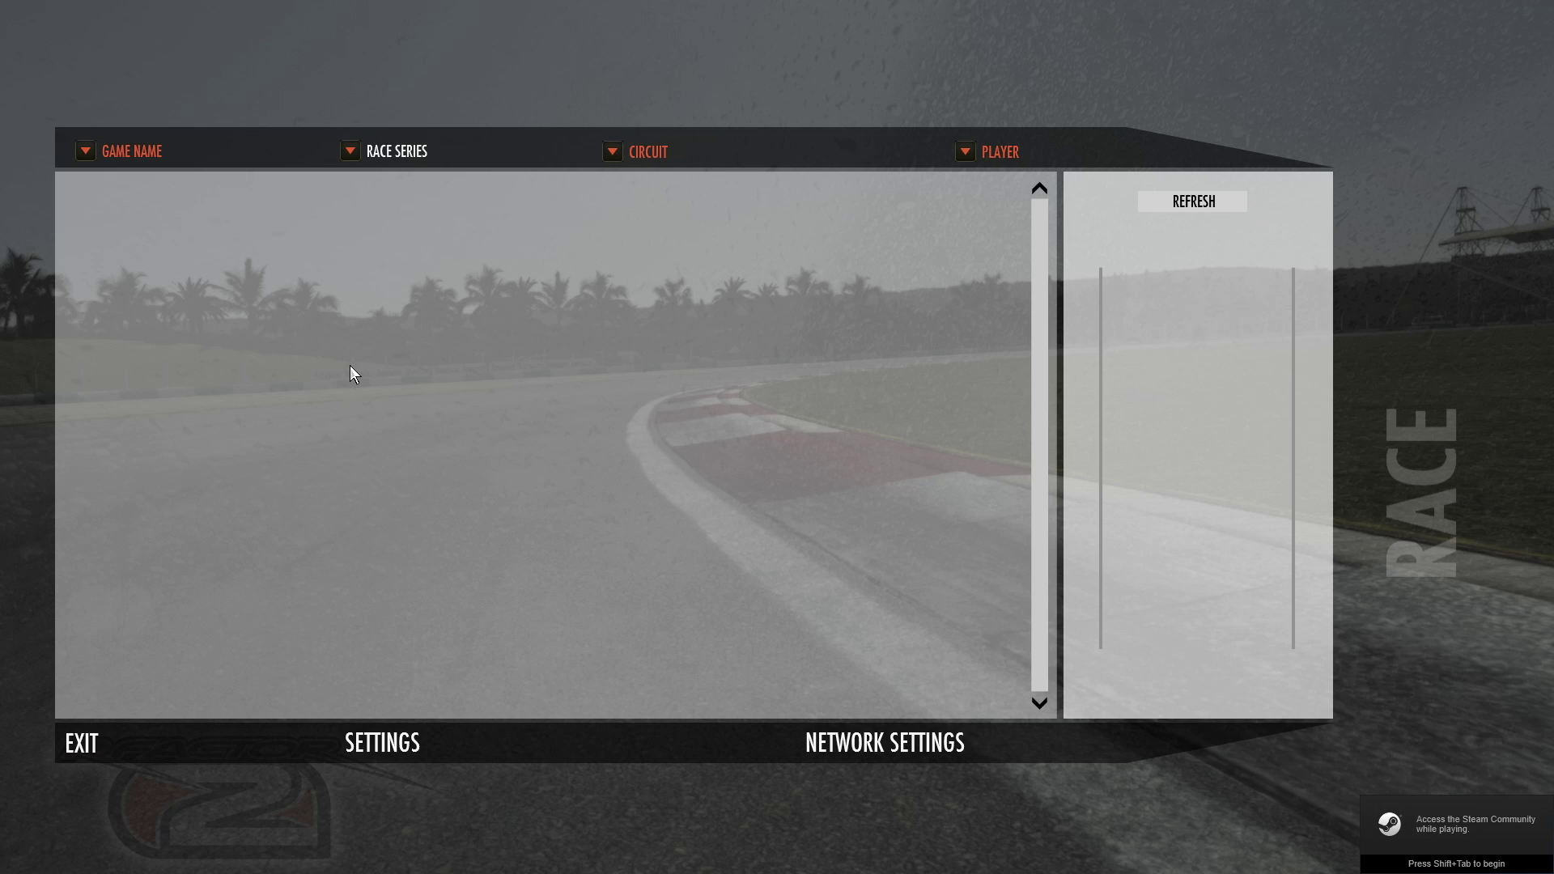
drag(1041, 225, 1026, 502)
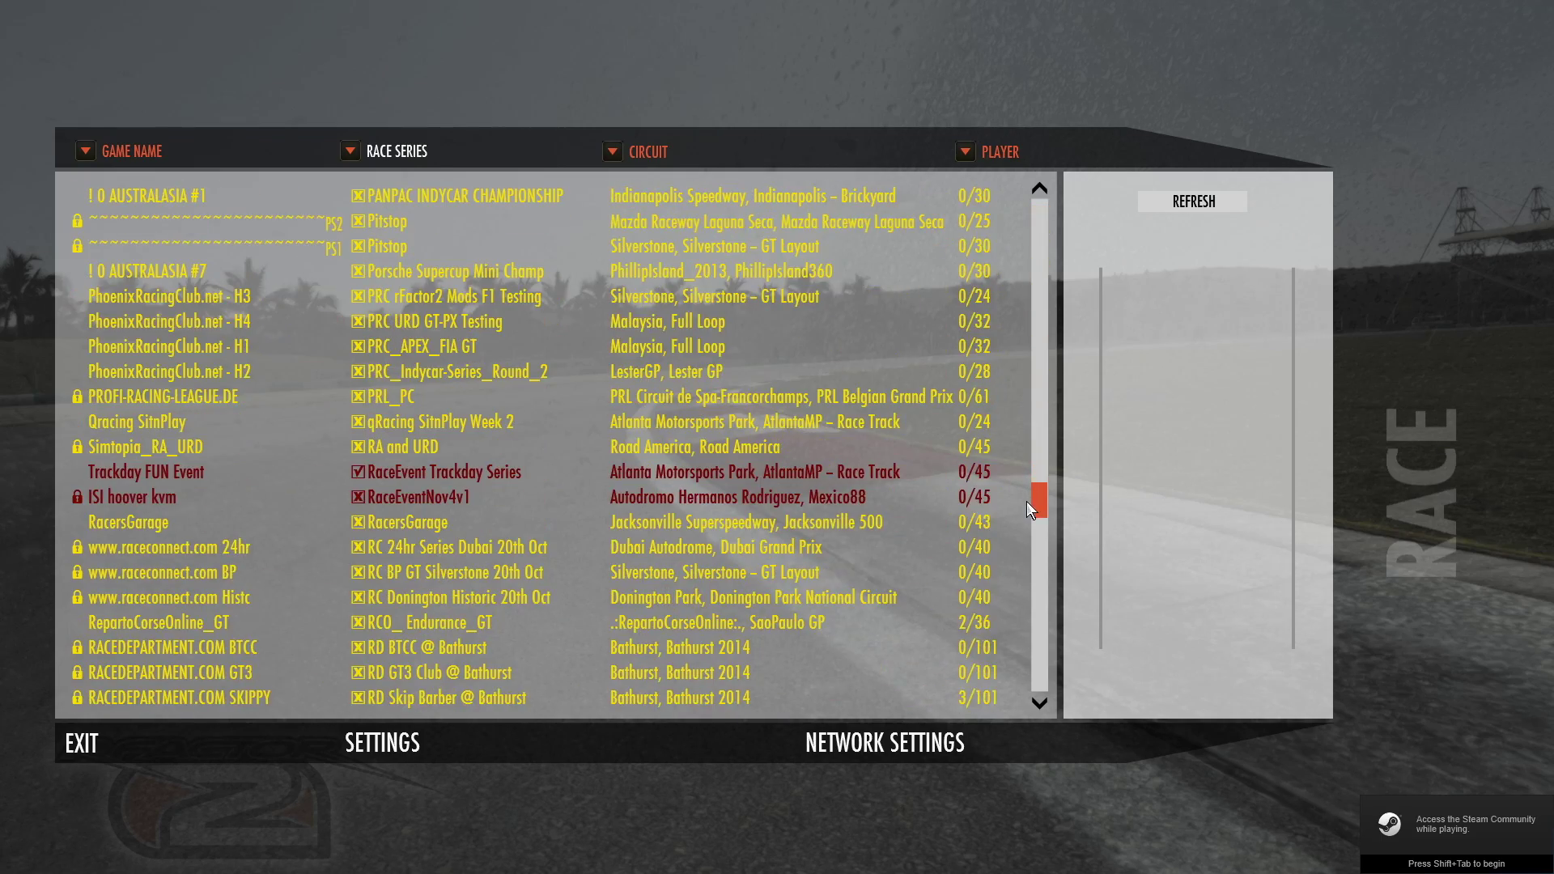
click(727, 474)
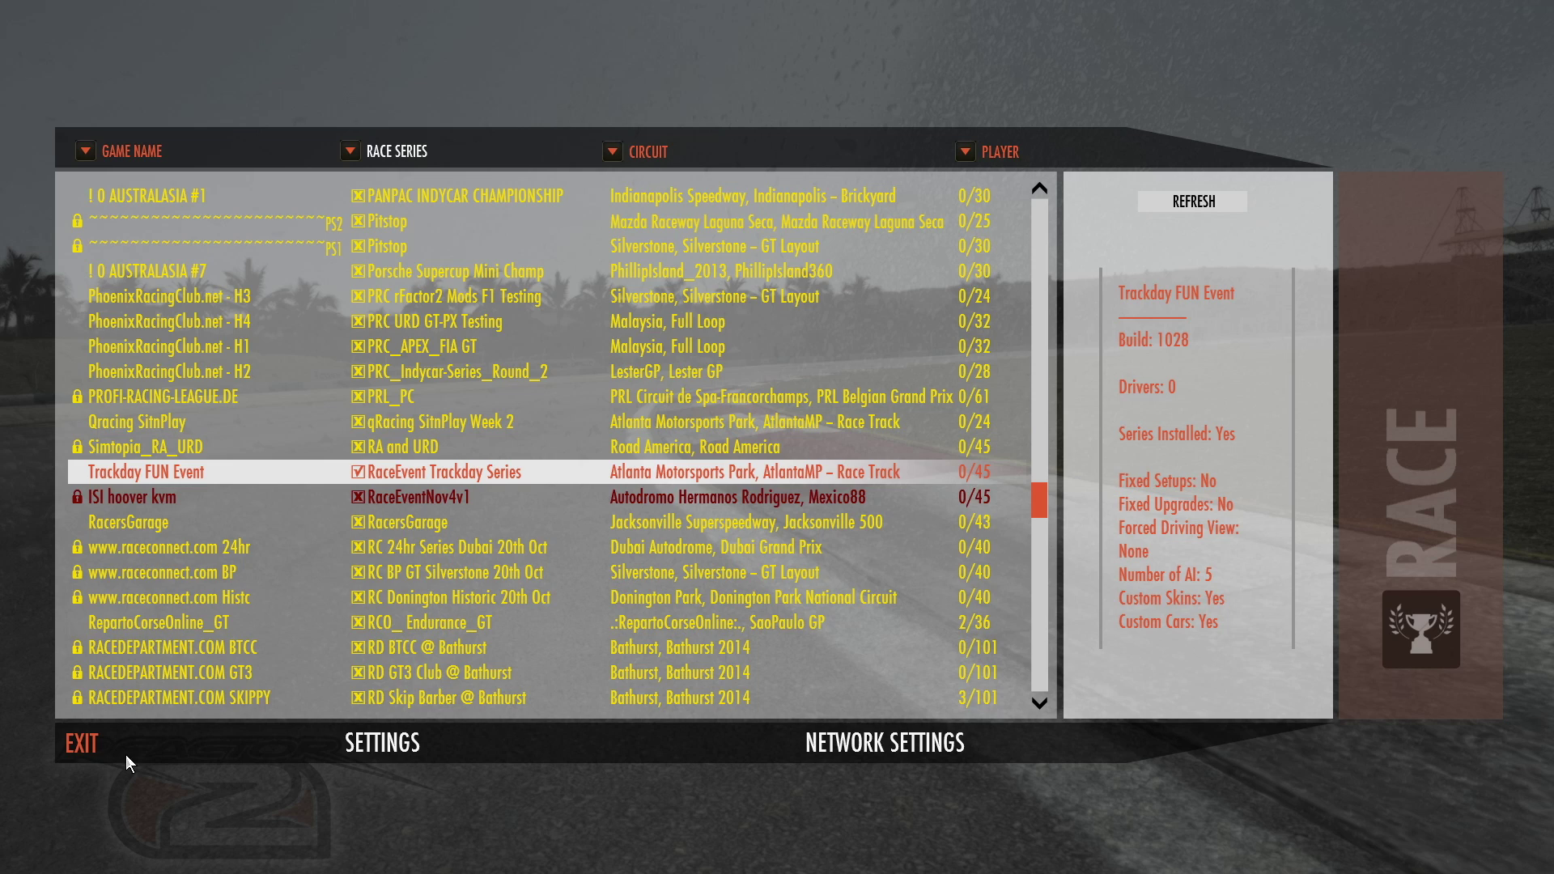
Exit the multiplayer game, confirming the quit, and close the rFactor 2 Launcher.
click(79, 744)
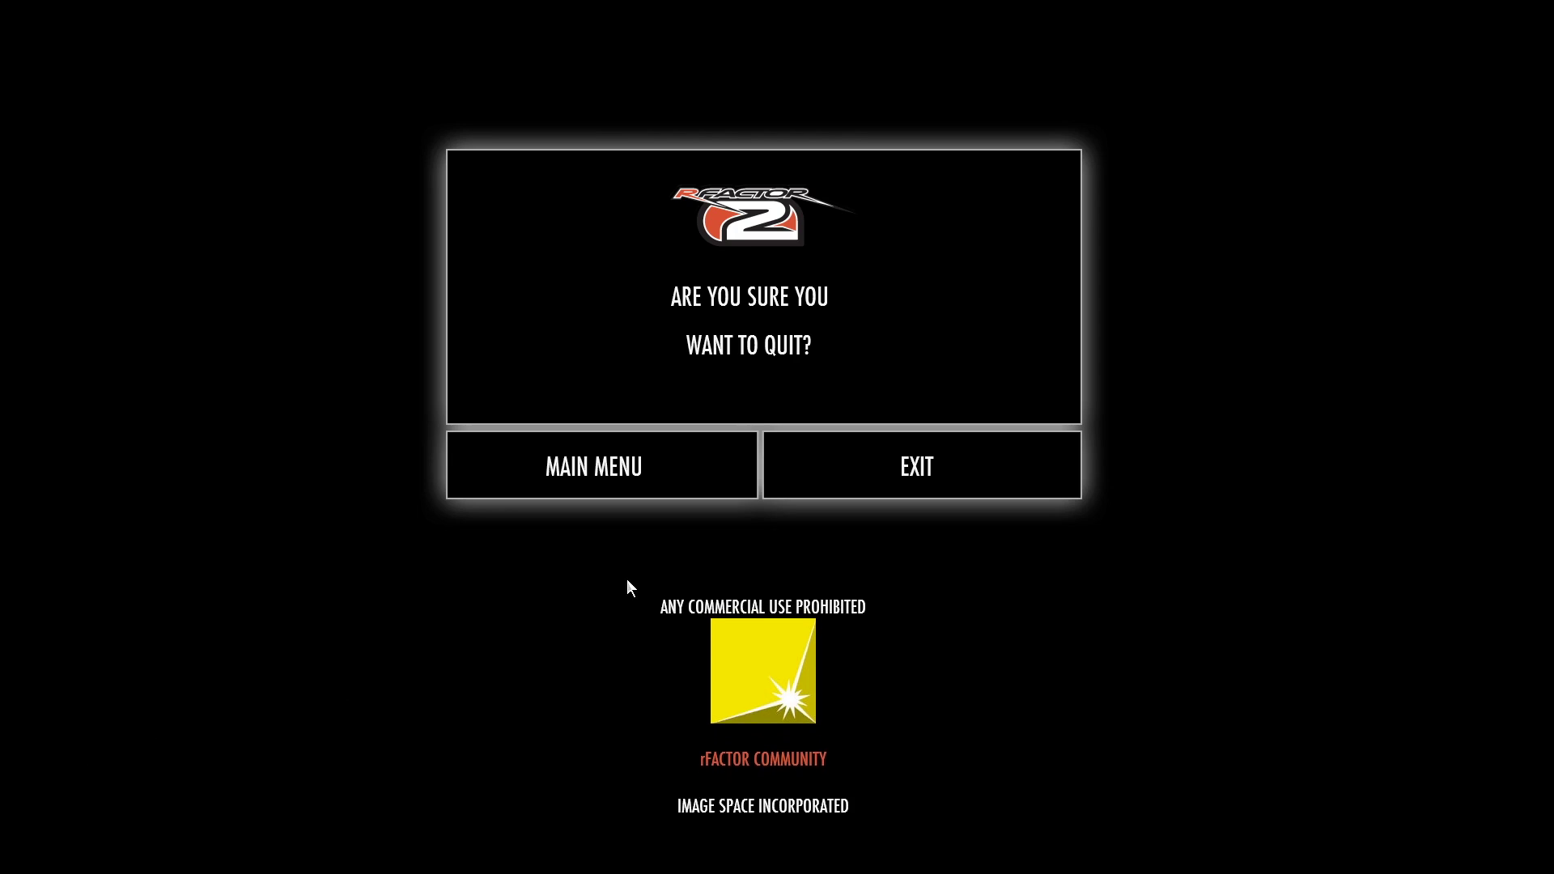
click(912, 473)
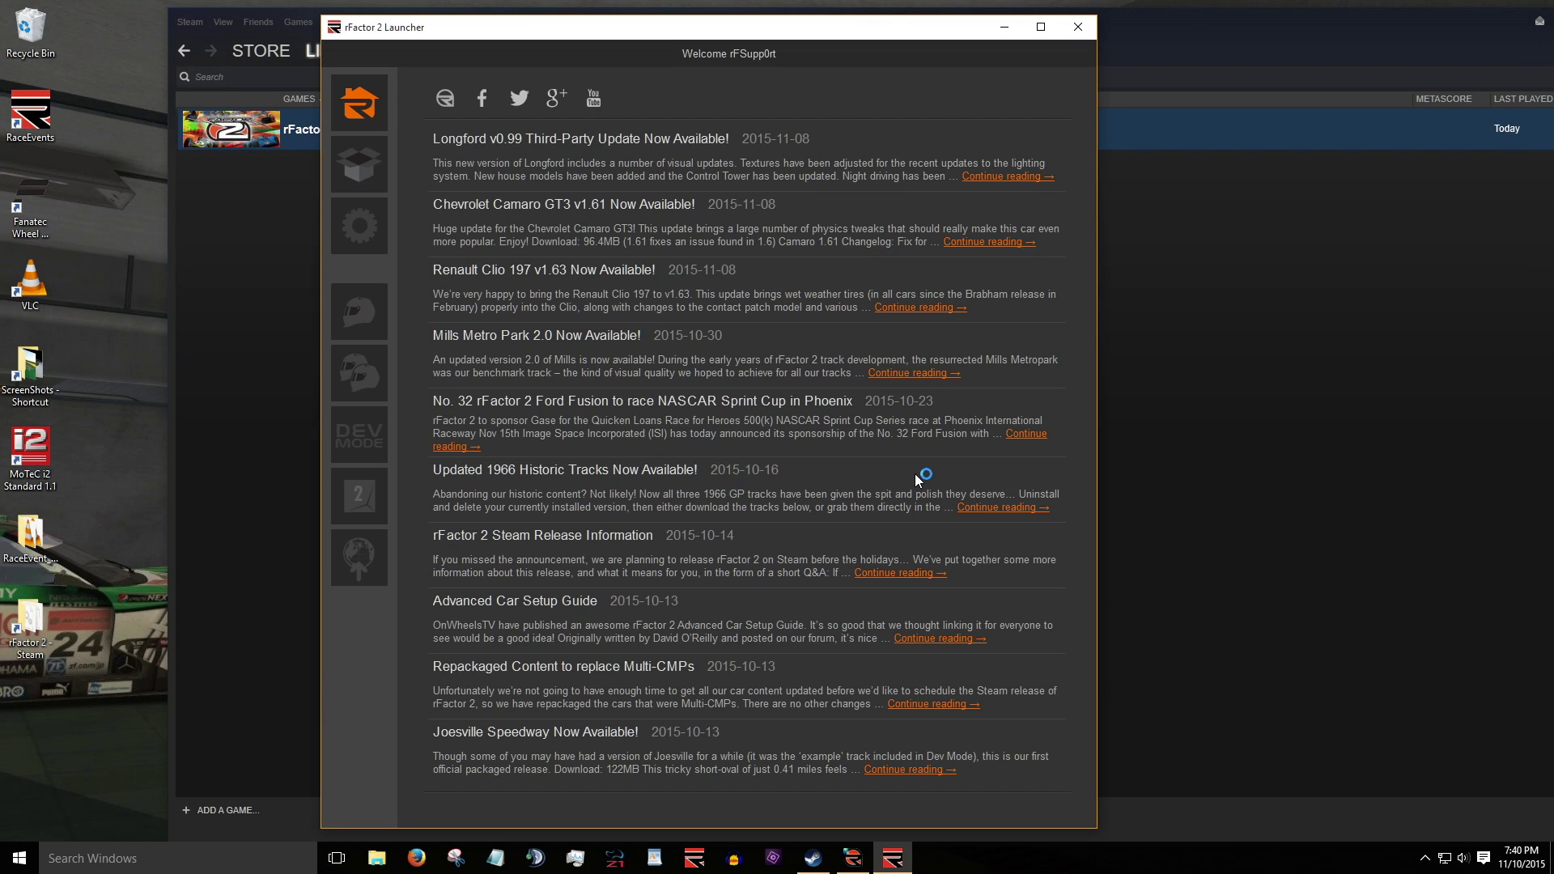
click(1081, 29)
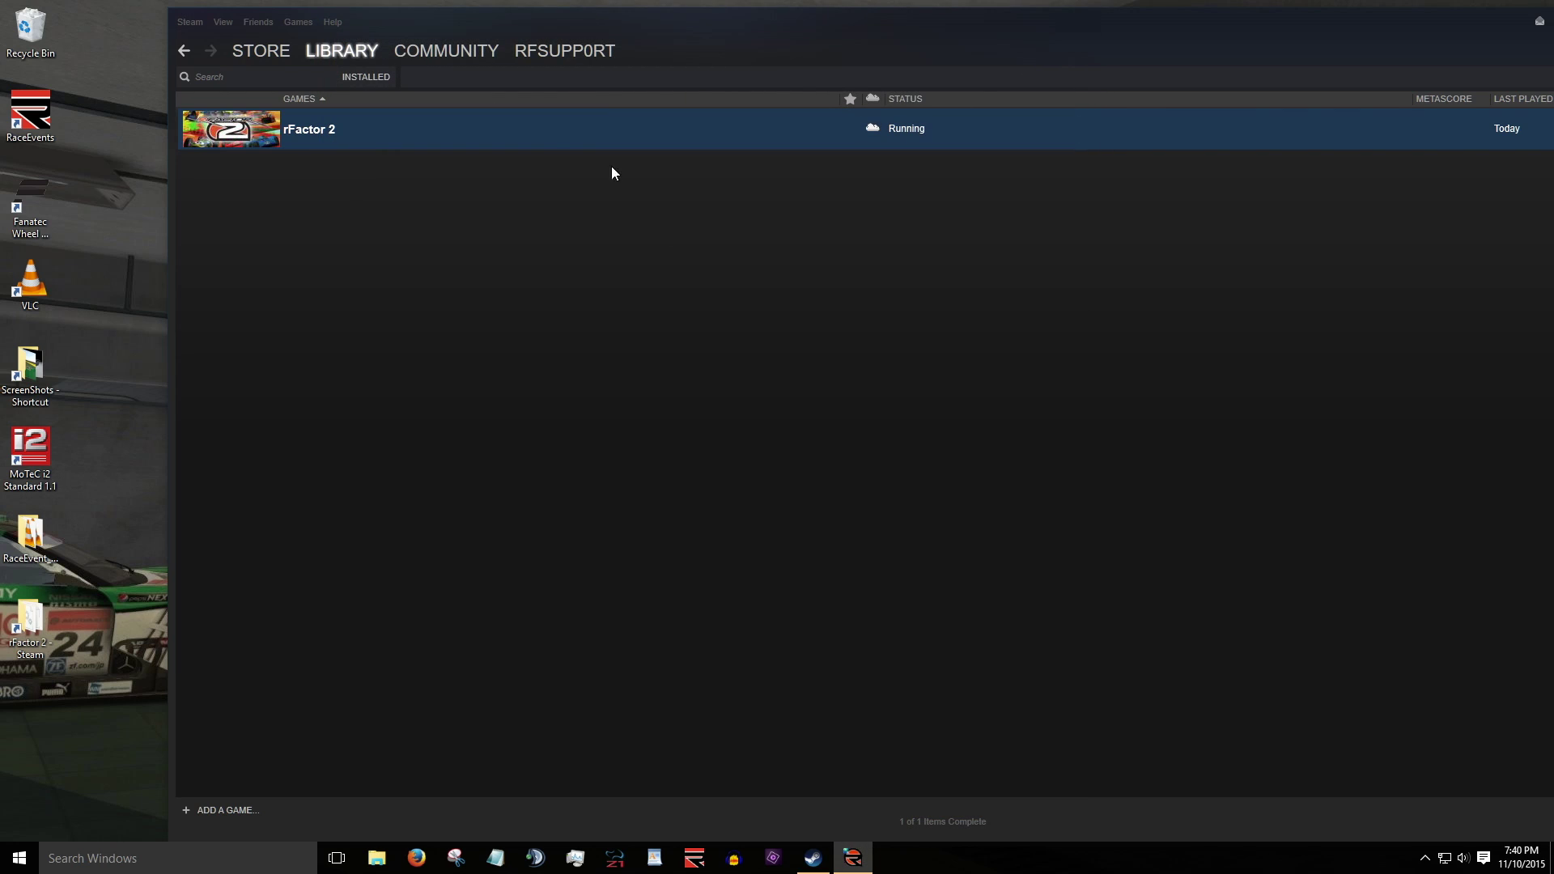
Open Steam's game server browser to look for the Trackday FUN Event server.
click(222, 22)
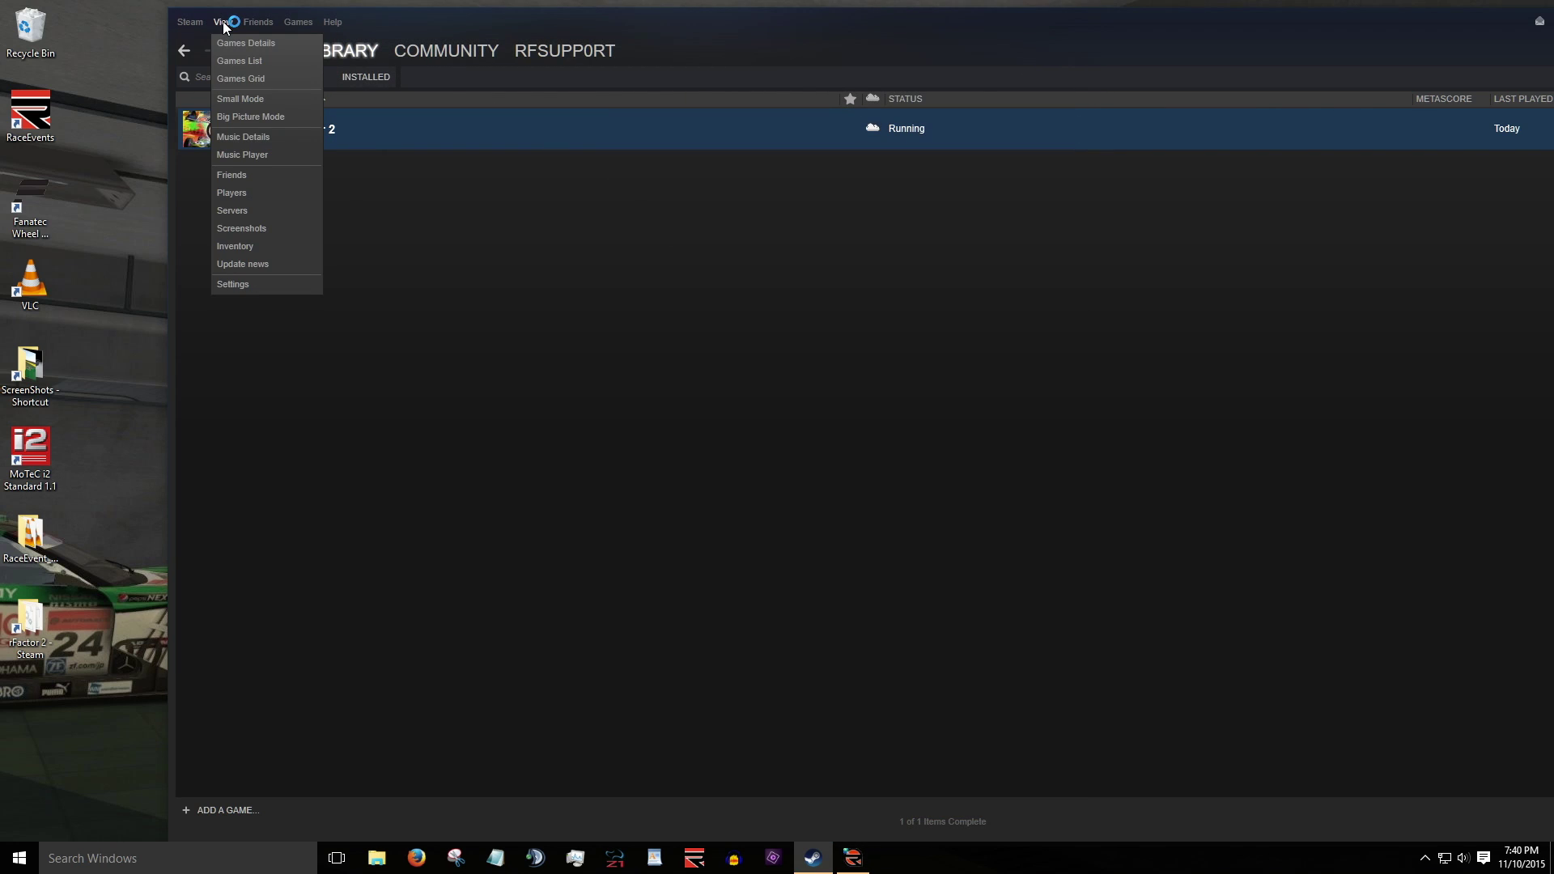
click(236, 209)
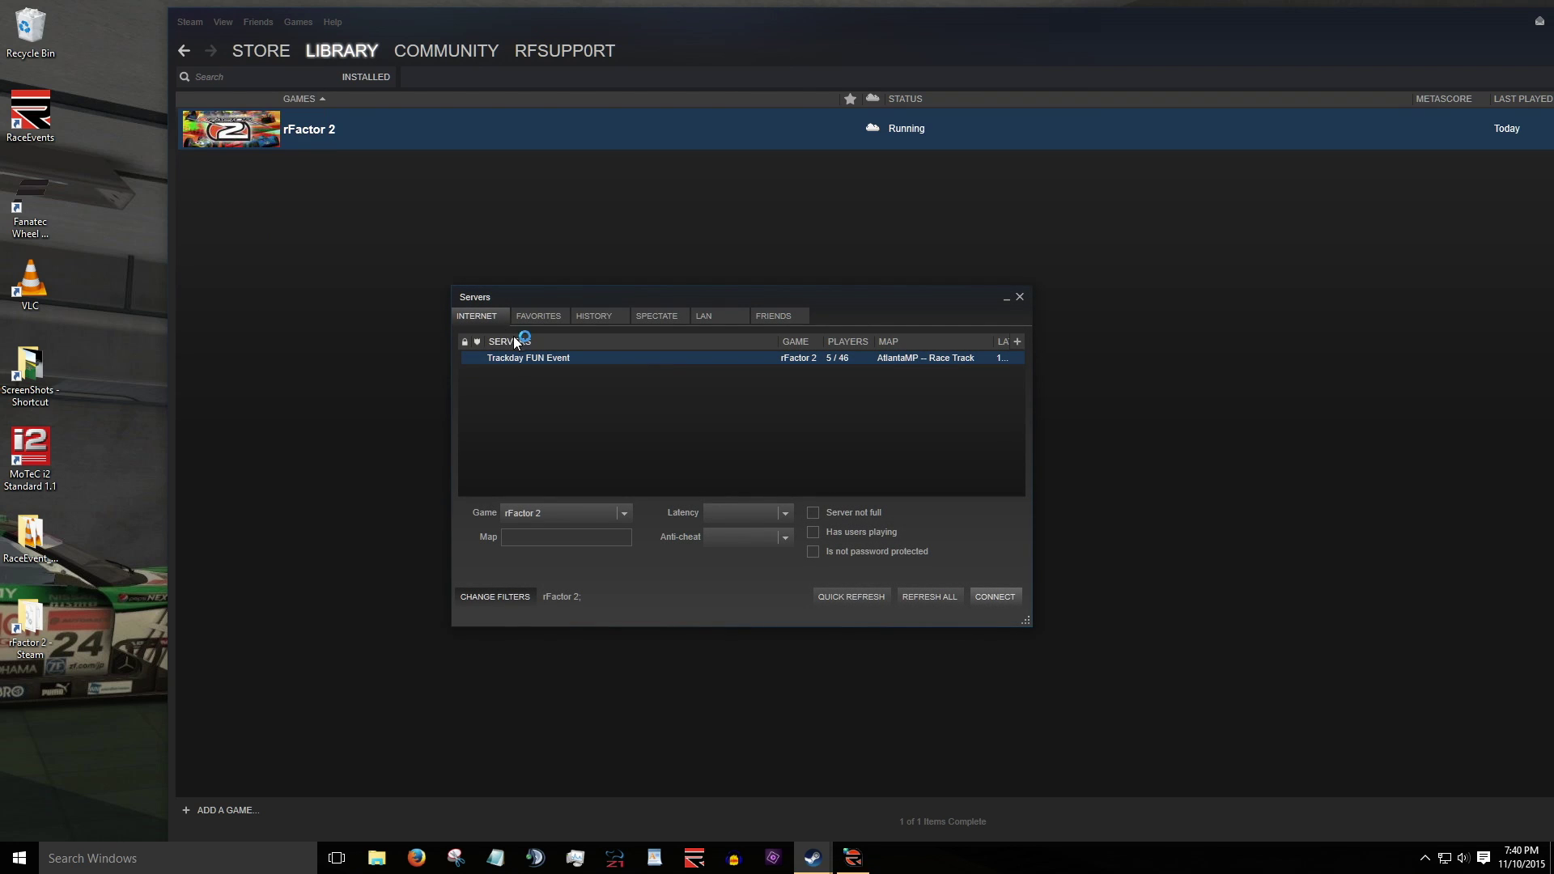